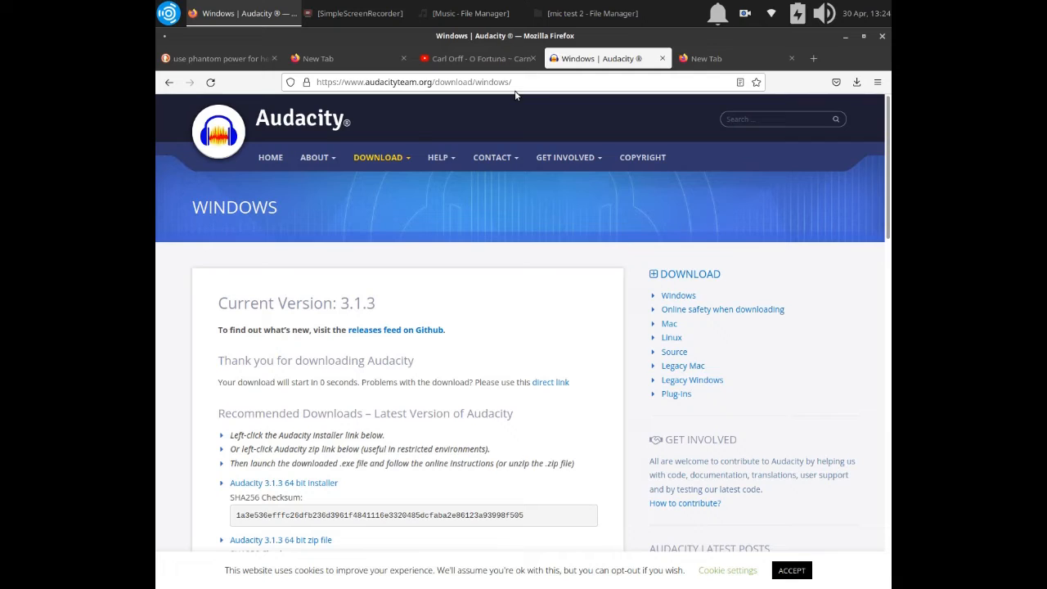
Return from the Windows download page to the Audacity website's home page.
left_click(324, 82)
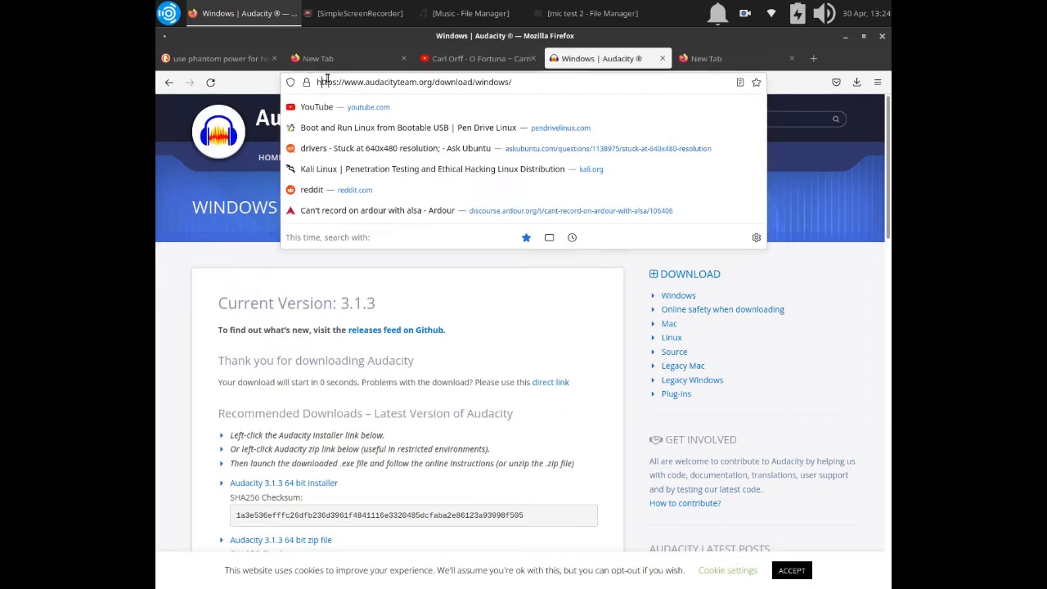
left_click(535, 82)
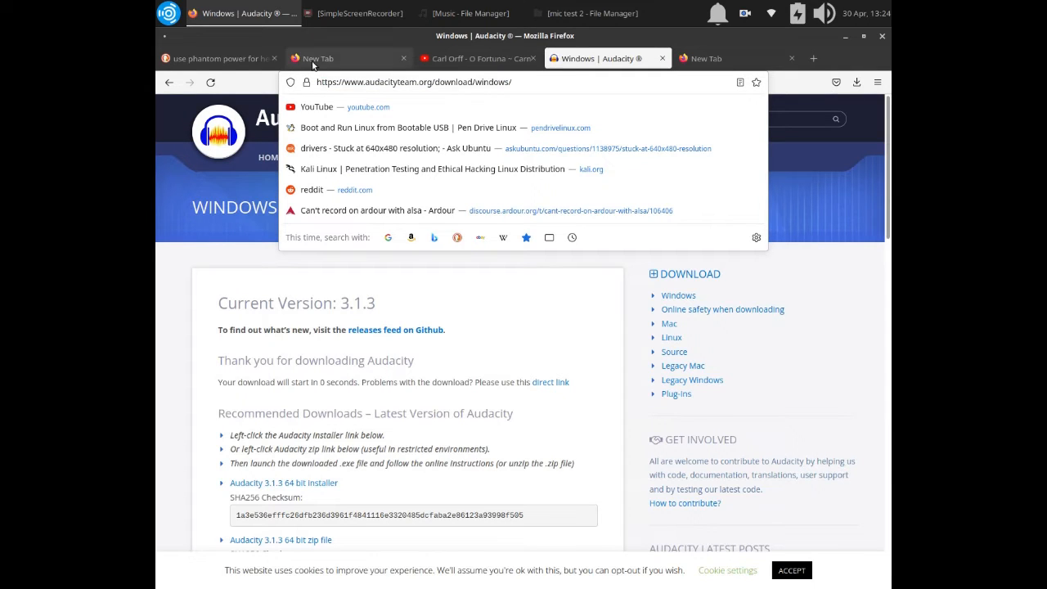
left_click(169, 85)
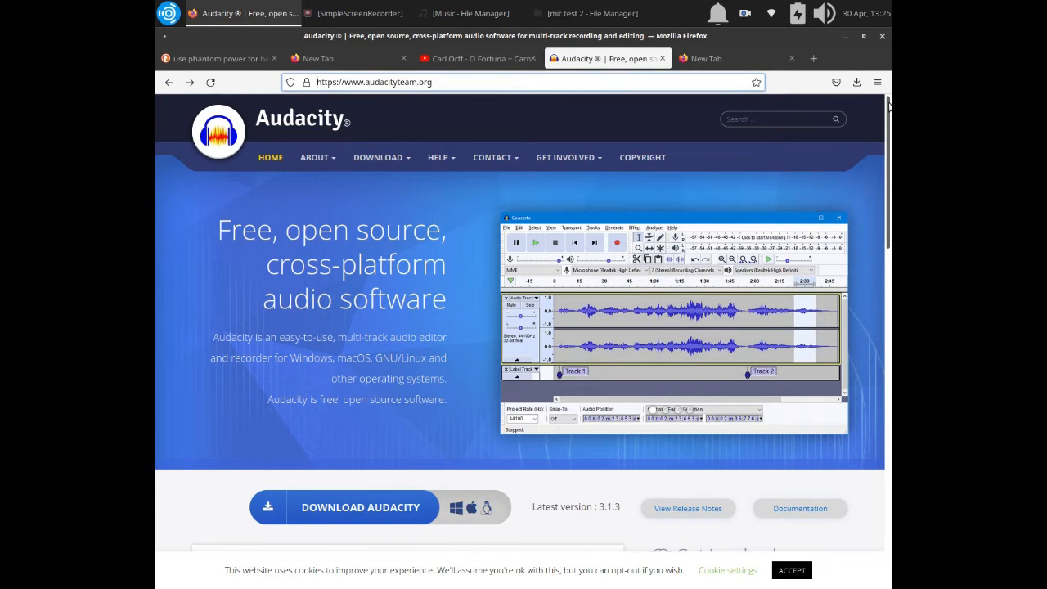
Examine the Audacity home page, including its web address, download options and latest-version area.
mouse_move(888, 107)
left_mouse_down()
mouse_move(889, 219)
mouse_move(889, 107)
left_mouse_up()
mouse_move(485, 167)
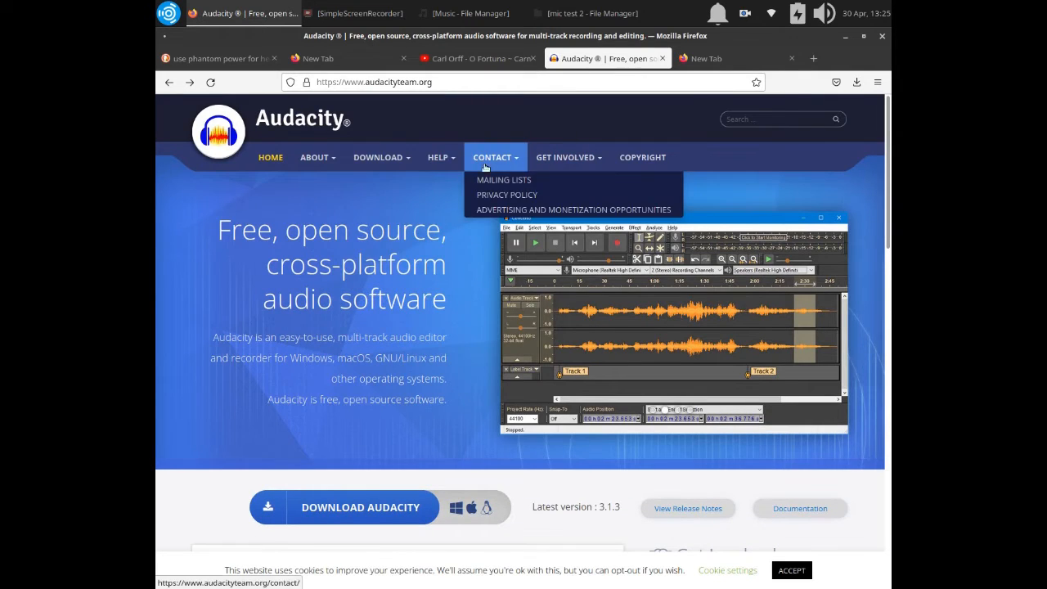
mouse_move(391, 157)
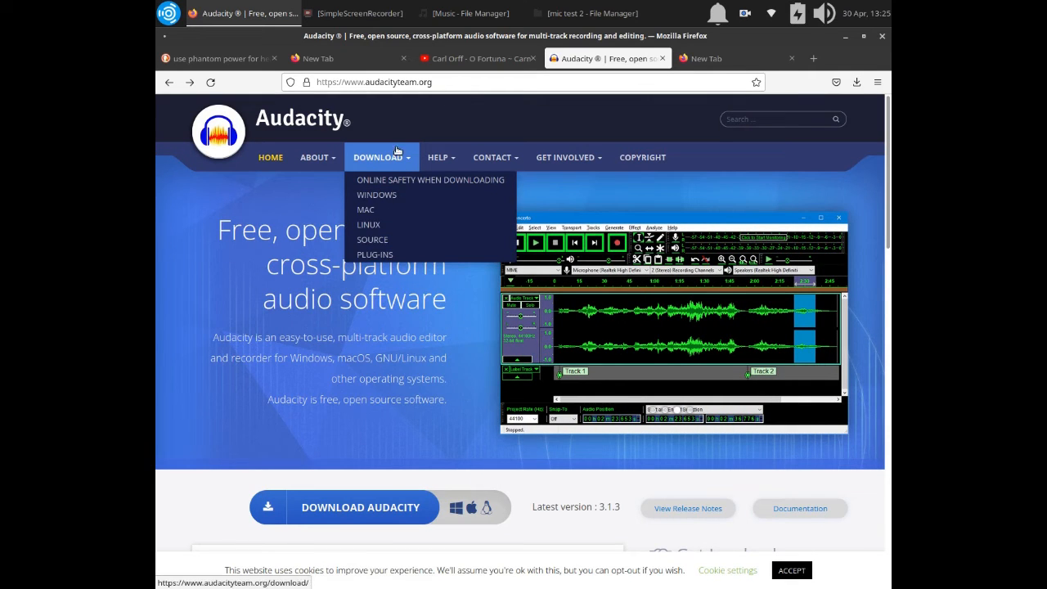
left_click(453, 83)
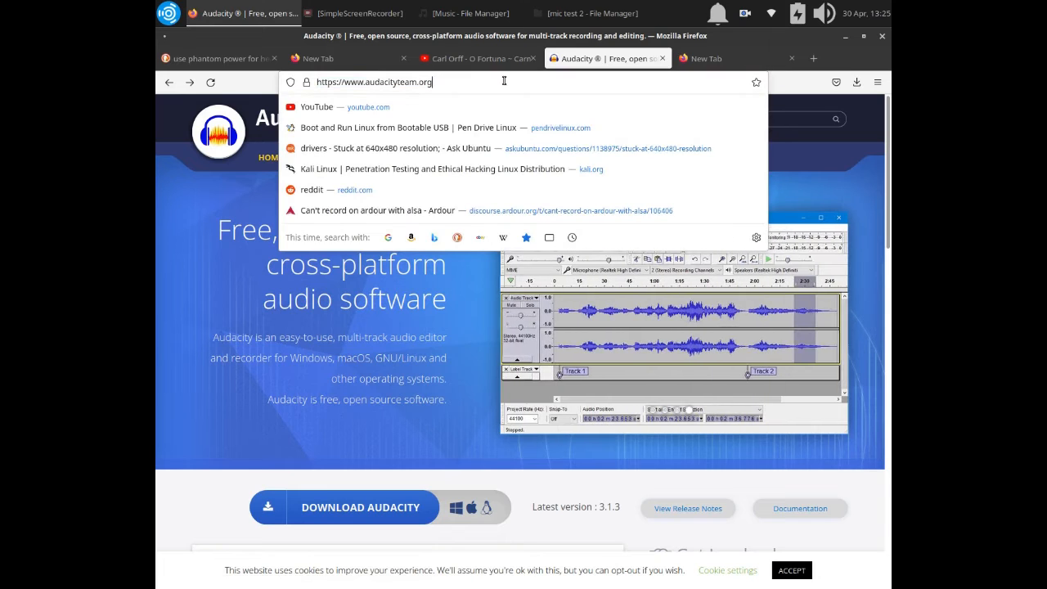
left_click(890, 113)
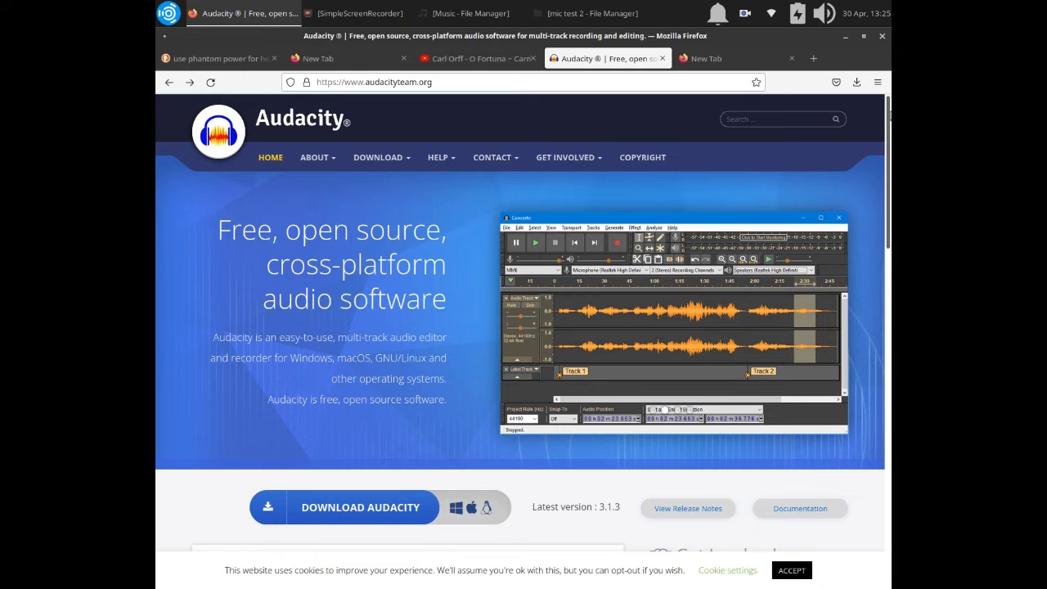
scroll(889, 110, "down", 3)
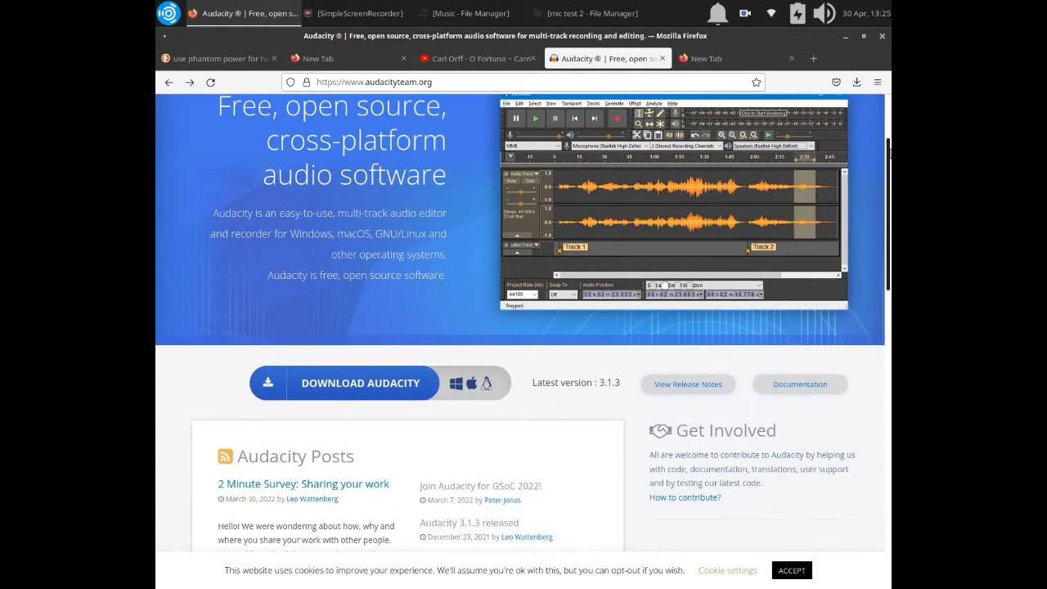
scroll(888, 147, "up", 3)
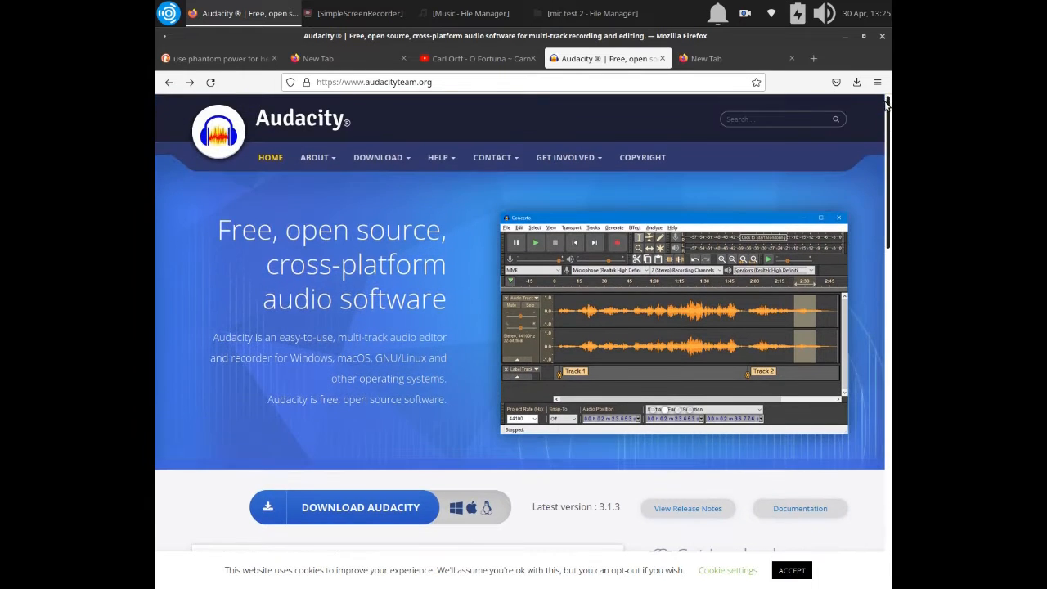
left_click(586, 83)
left_click(586, 82)
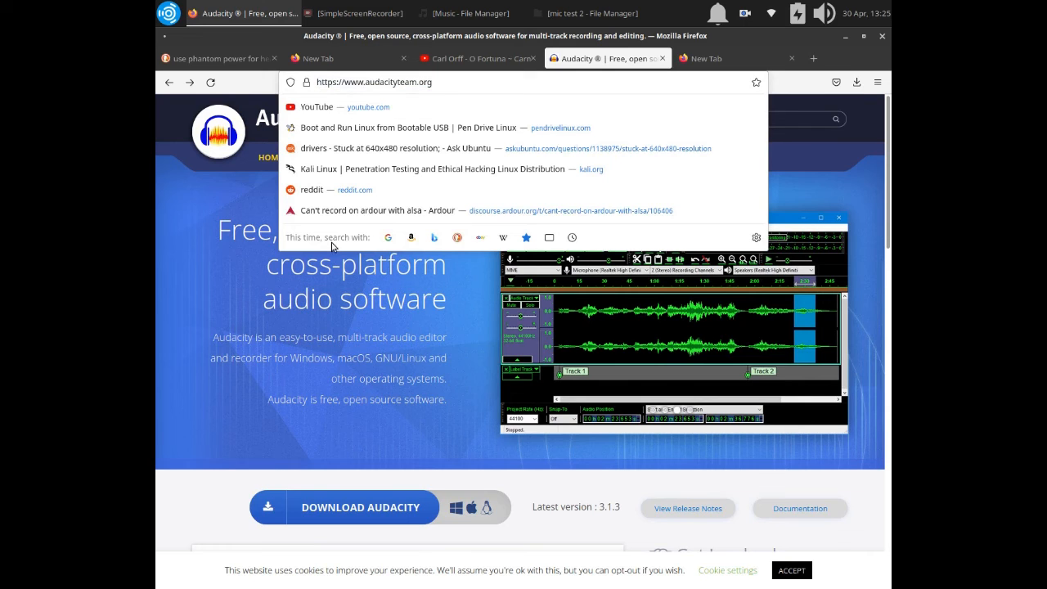
left_click(218, 427)
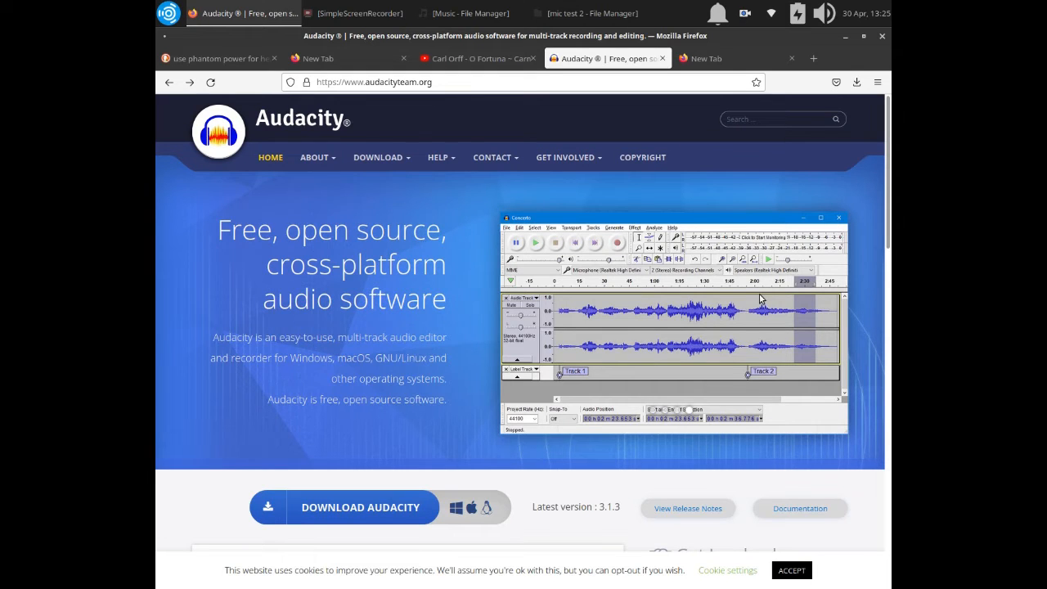
left_click(489, 82)
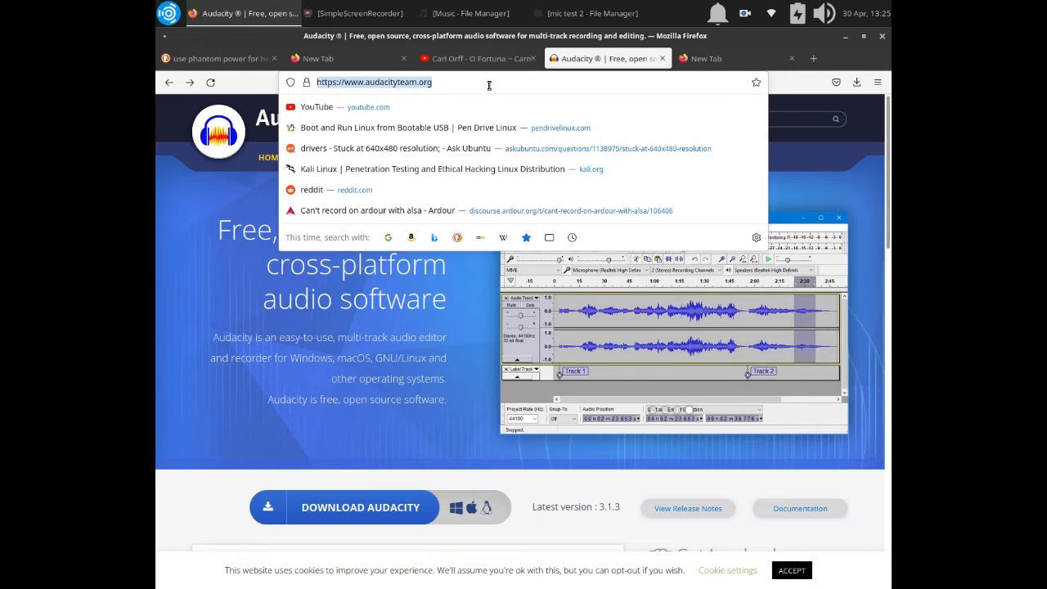
left_click(489, 82)
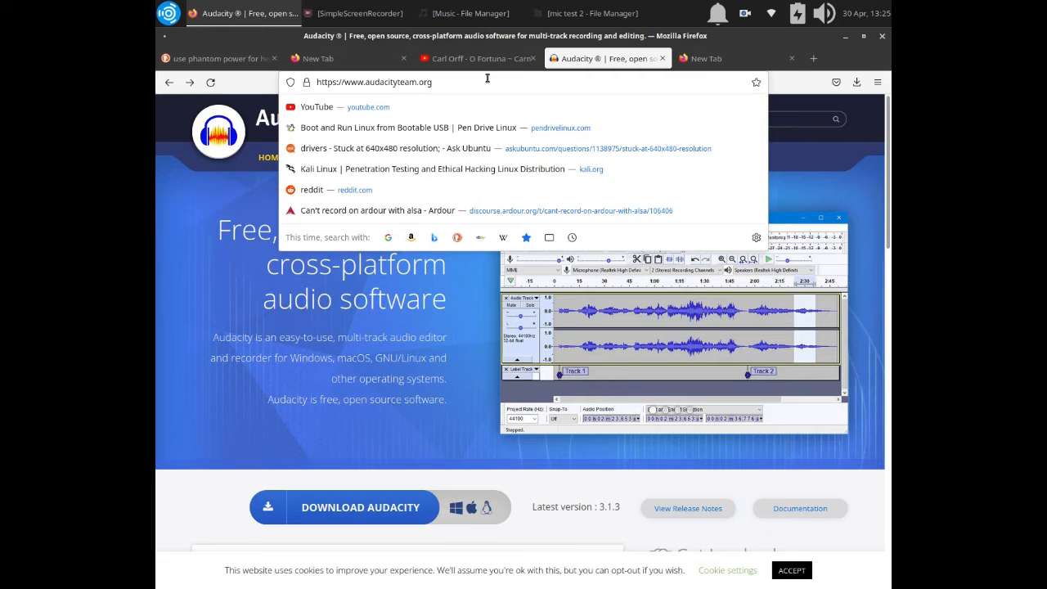
left_click(305, 205)
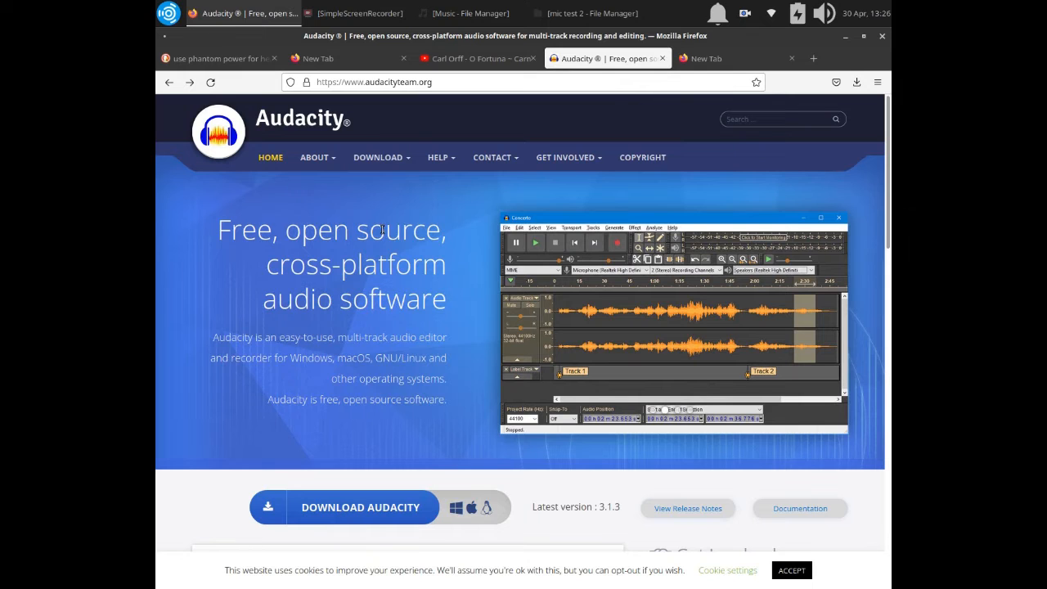
Switch to the file manager and locate the recording audacityone.3gp in the mic test 2 folder.
left_click(491, 12)
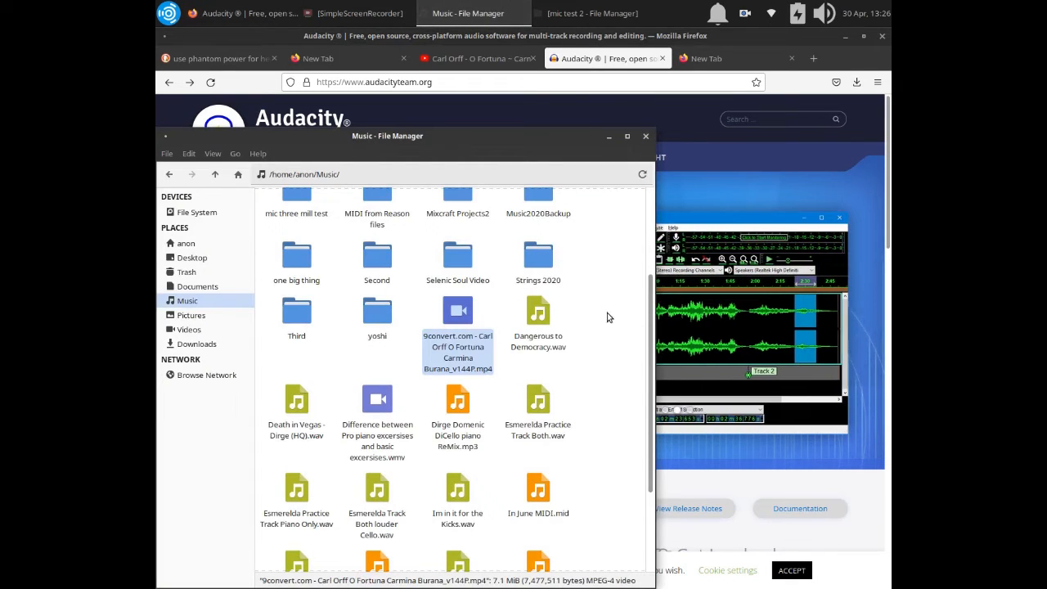
left_click(609, 136)
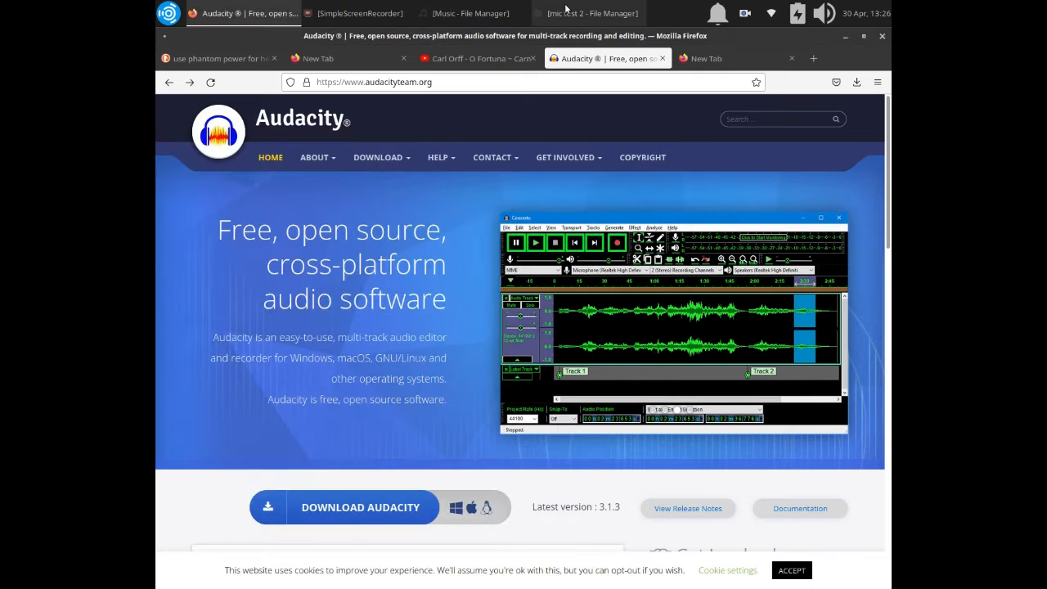
left_click(578, 14)
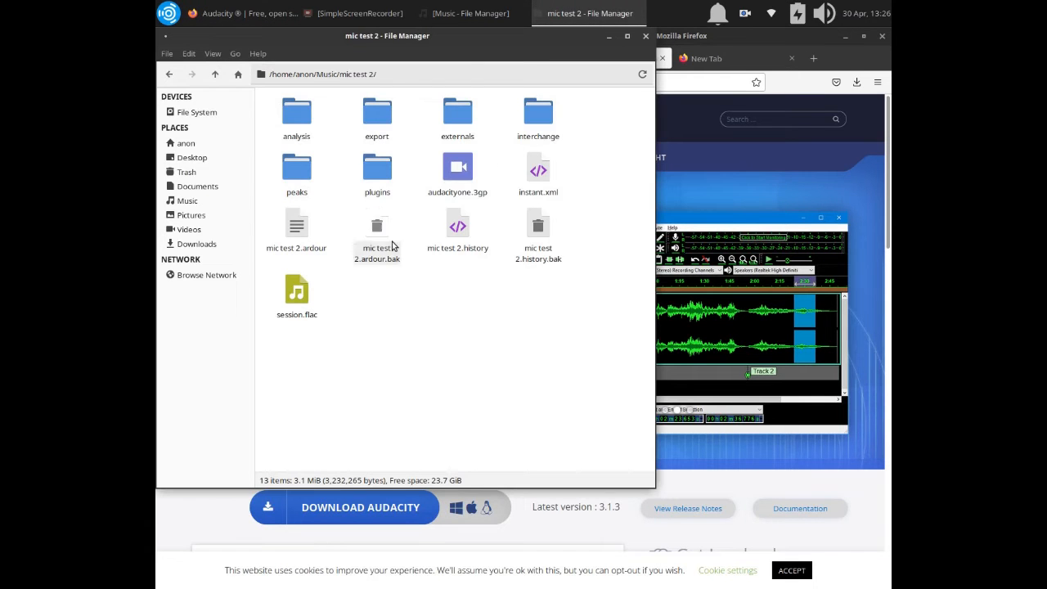
left_click(461, 171)
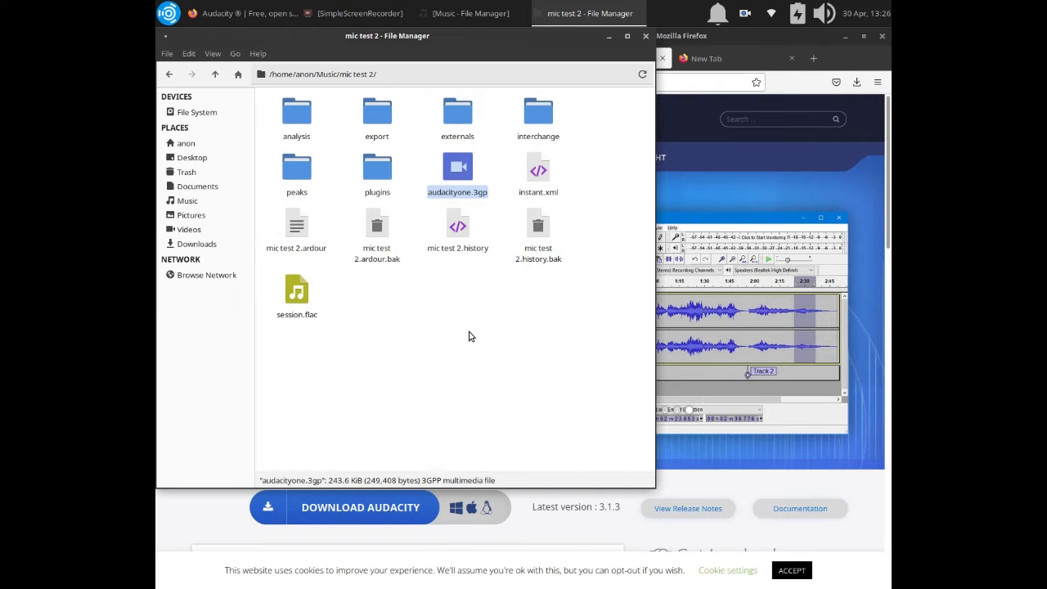
left_click(466, 307)
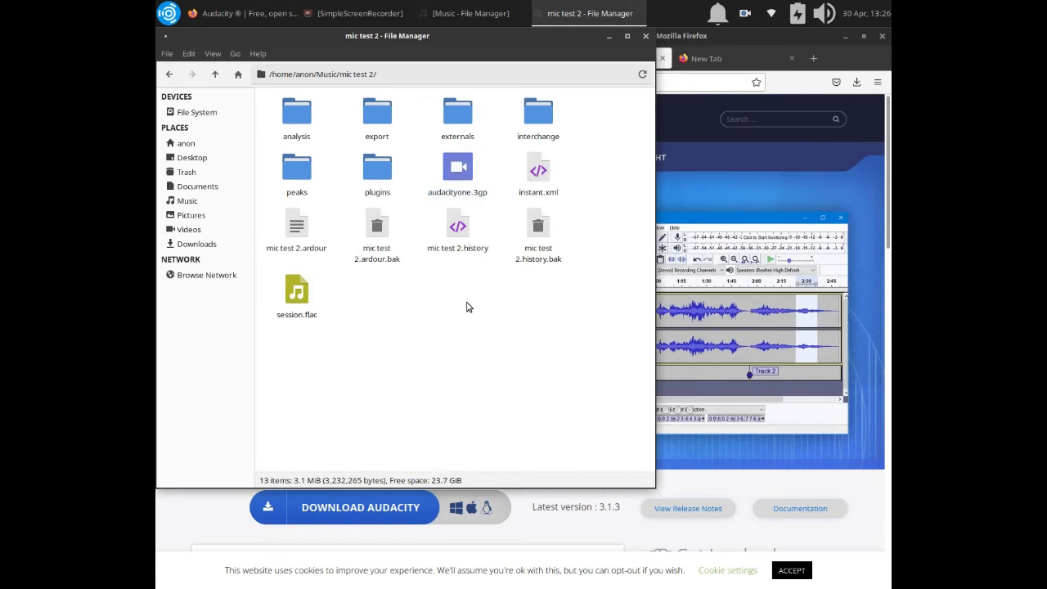
left_click(458, 169)
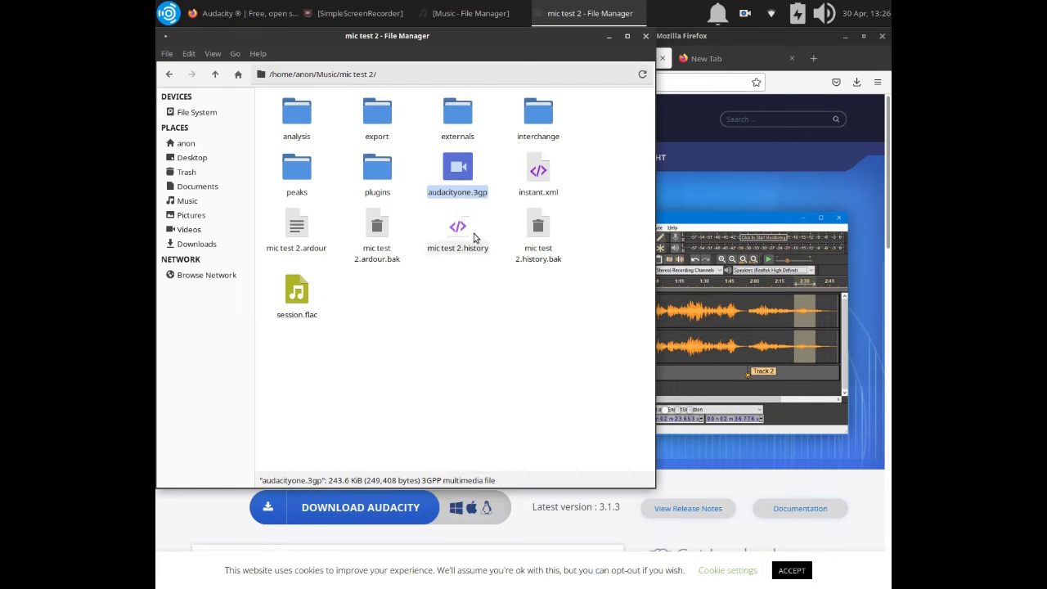
left_click(489, 348)
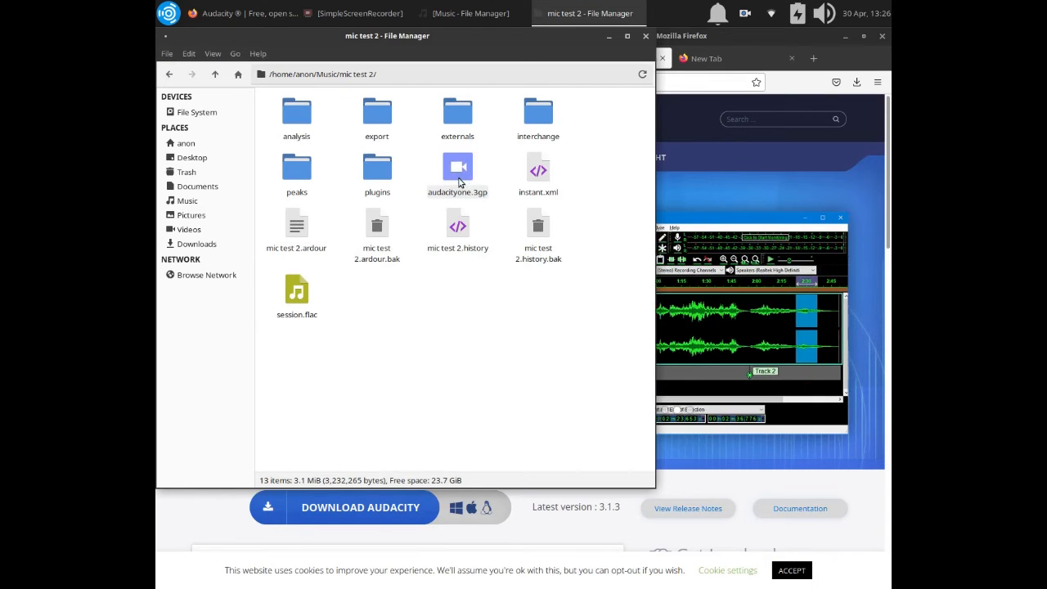
left_click(610, 36)
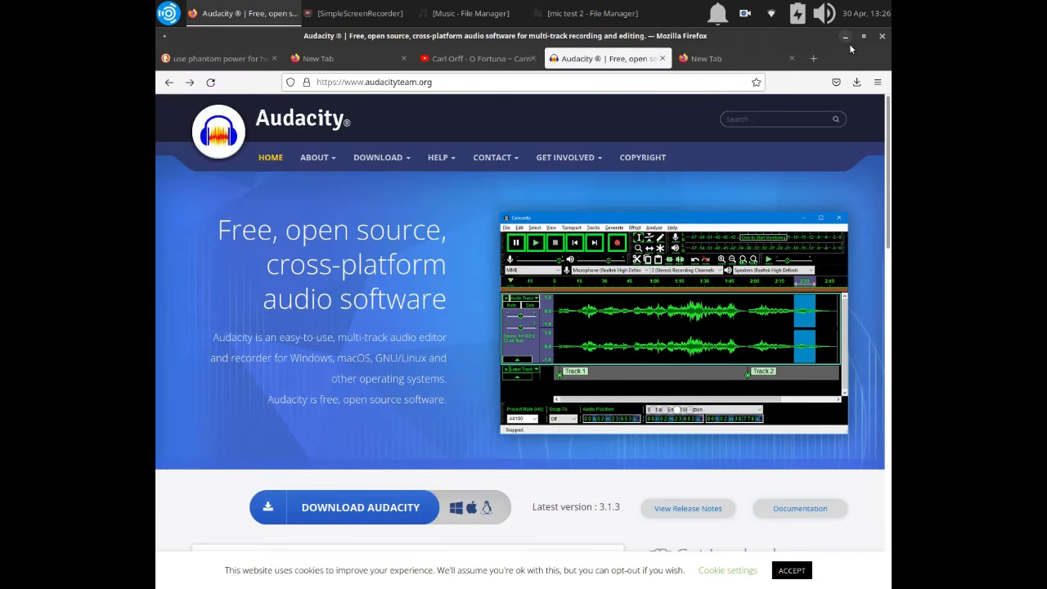
Minimize the browser and launch Audacity from the Audio Production applications.
mouse_move(397, 159)
left_click(846, 38)
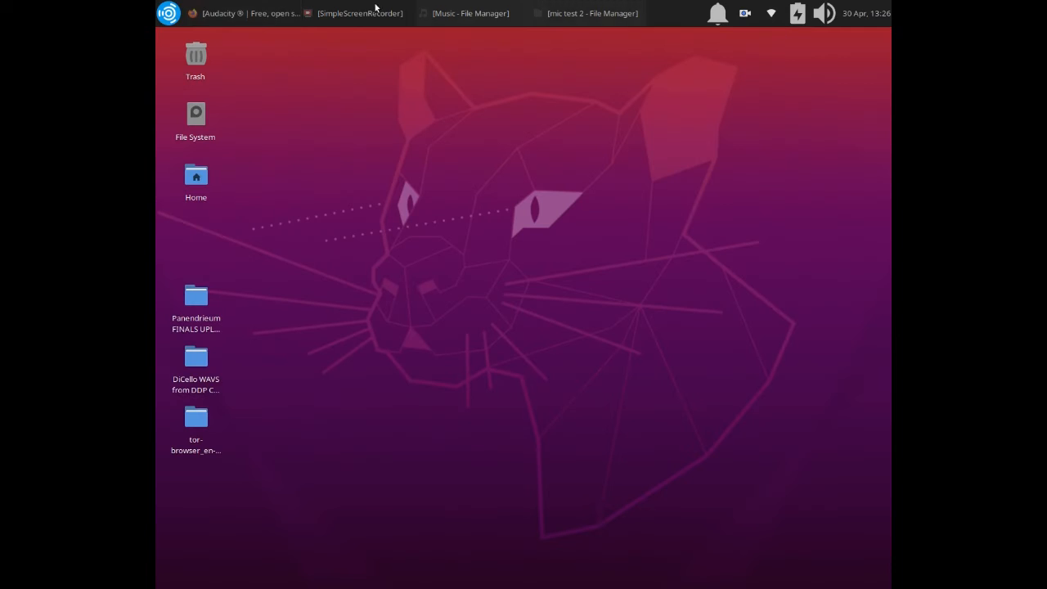
left_click(169, 13)
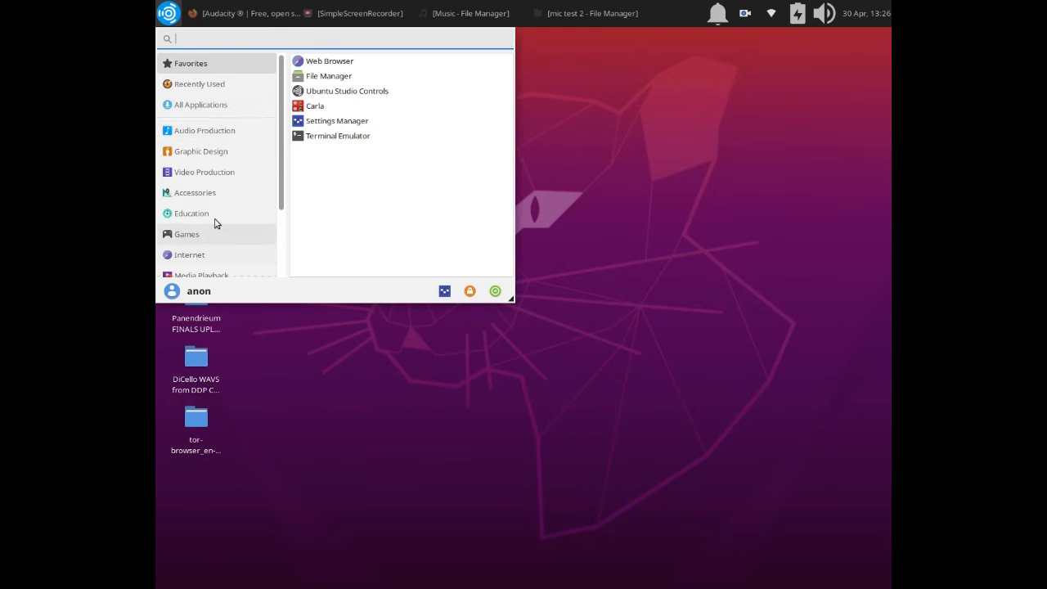
left_click(223, 132)
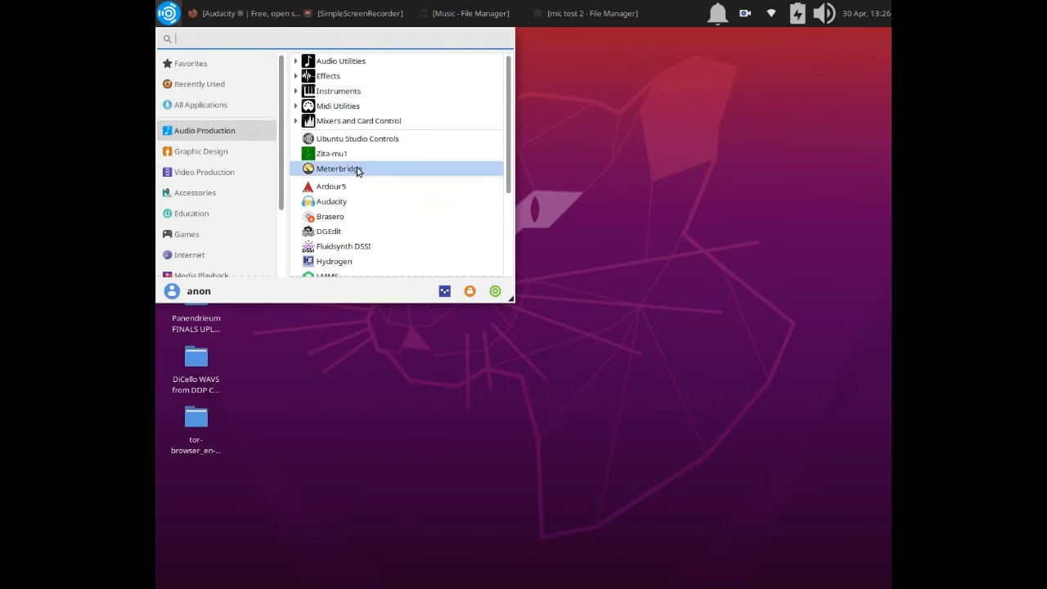
left_click(346, 211)
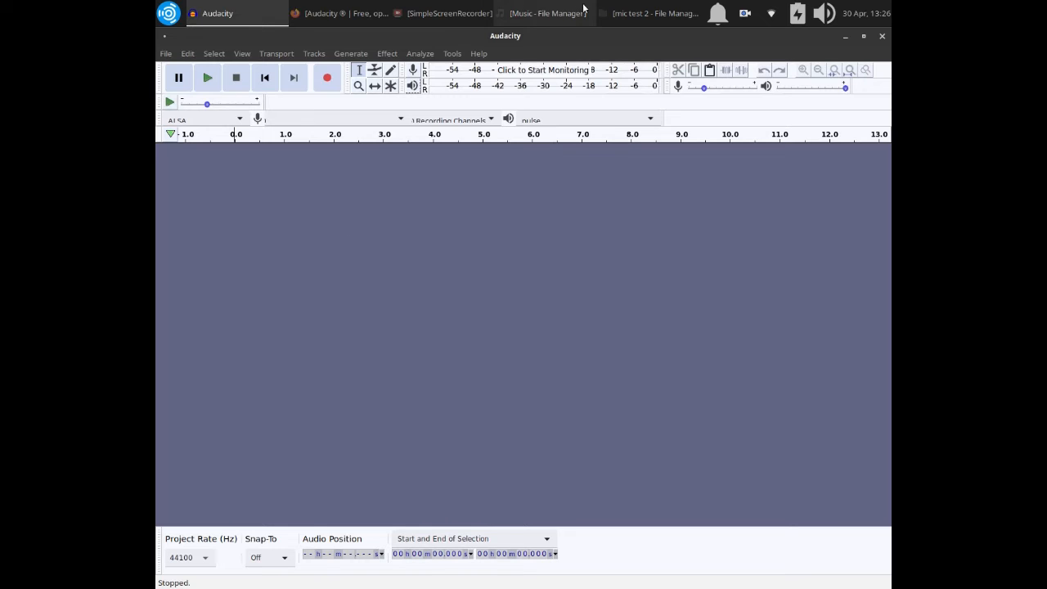
Import audacityone.3gp from the mic test 2 folder into the empty Audacity project.
left_click(651, 13)
left_click(458, 170)
left_click_drag(458, 170, 741, 266)
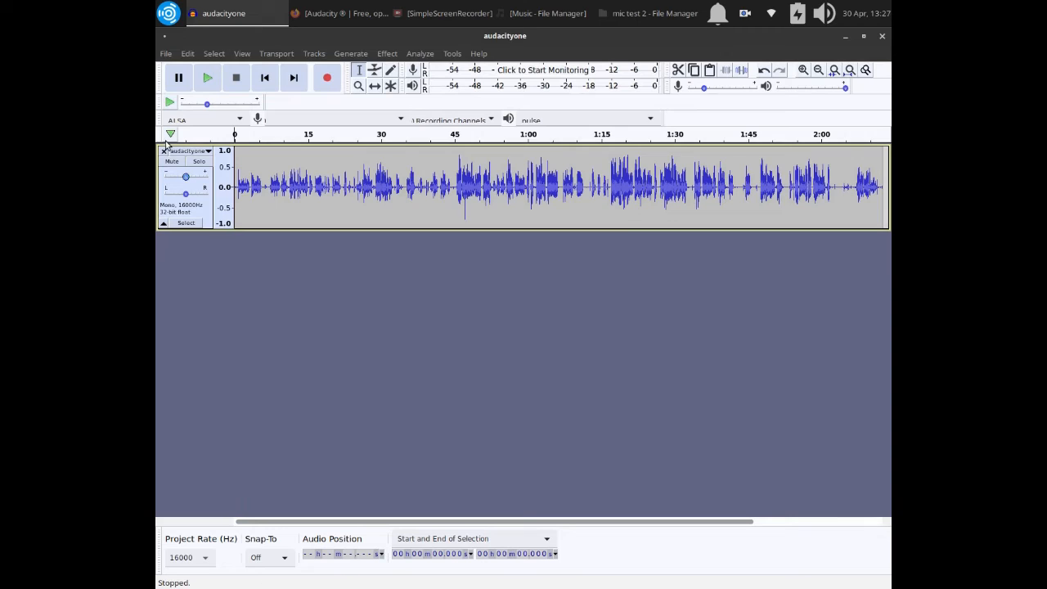
Add a new stereo track below the imported audacityone track.
left_click(204, 214)
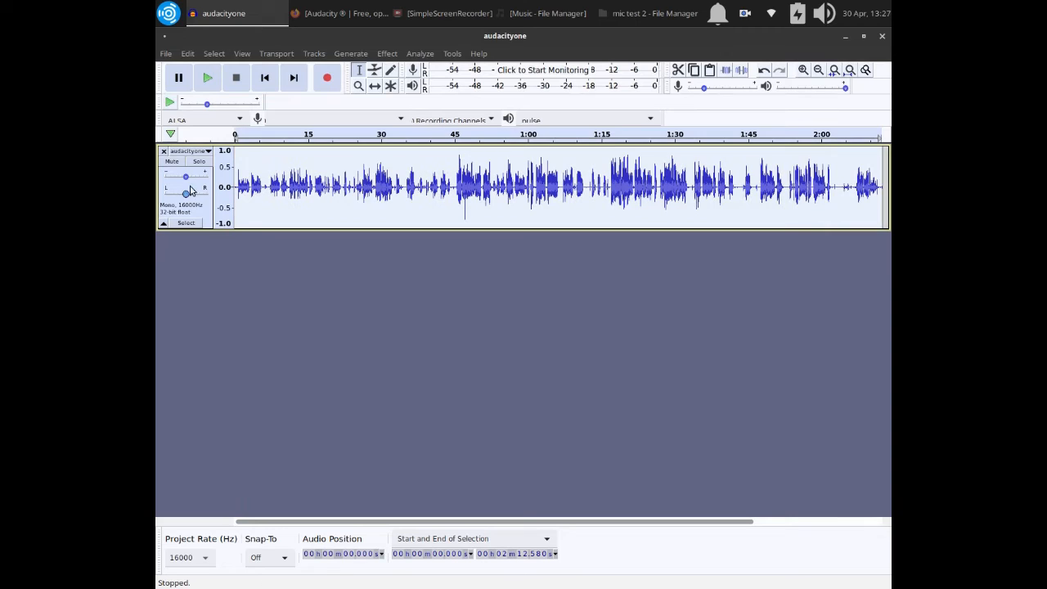
left_click(386, 54)
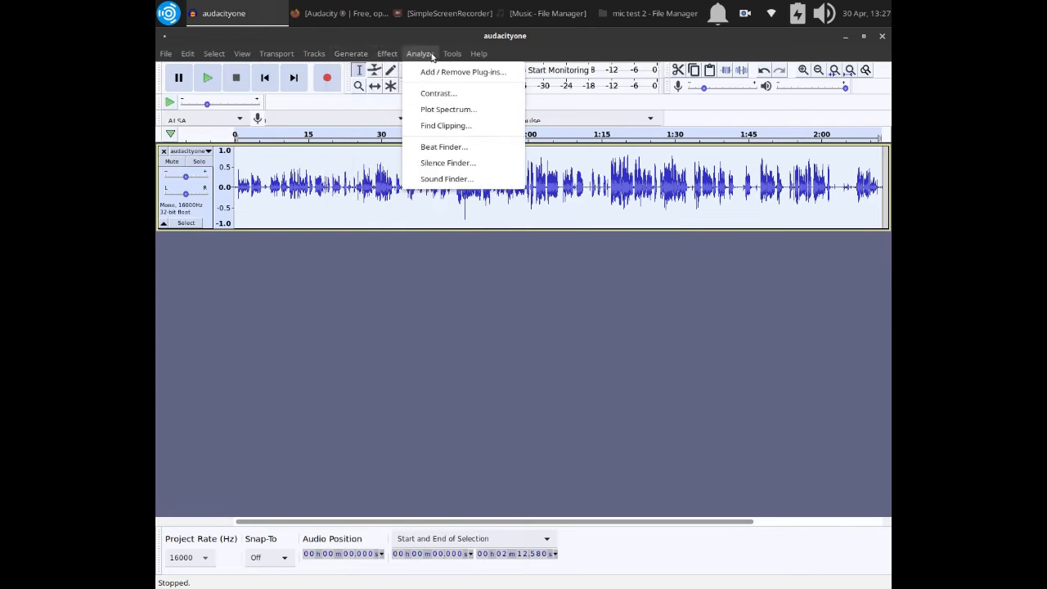
mouse_move(301, 54)
mouse_move(358, 73)
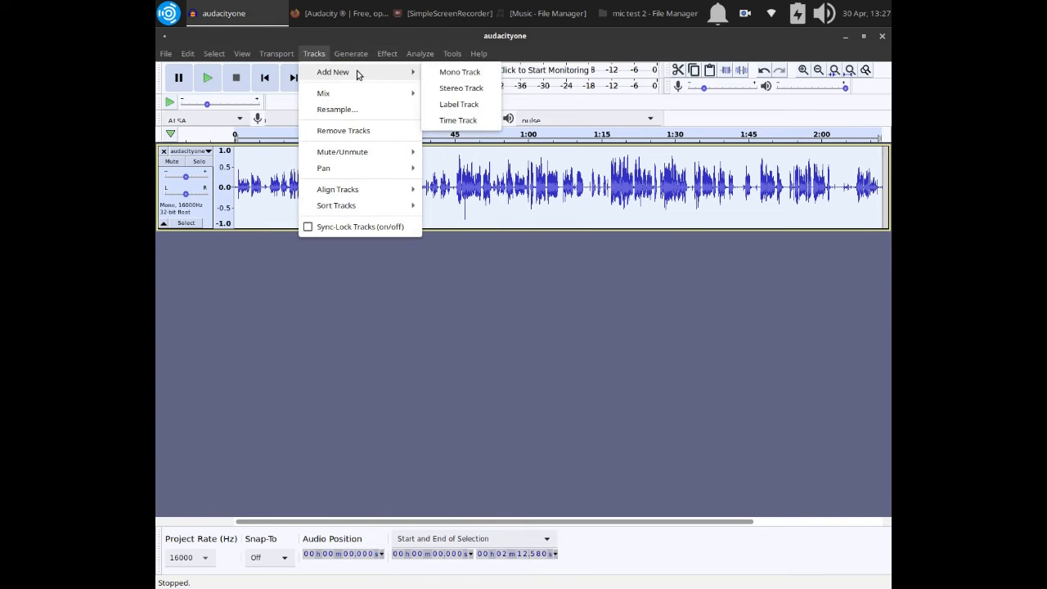
left_click(460, 88)
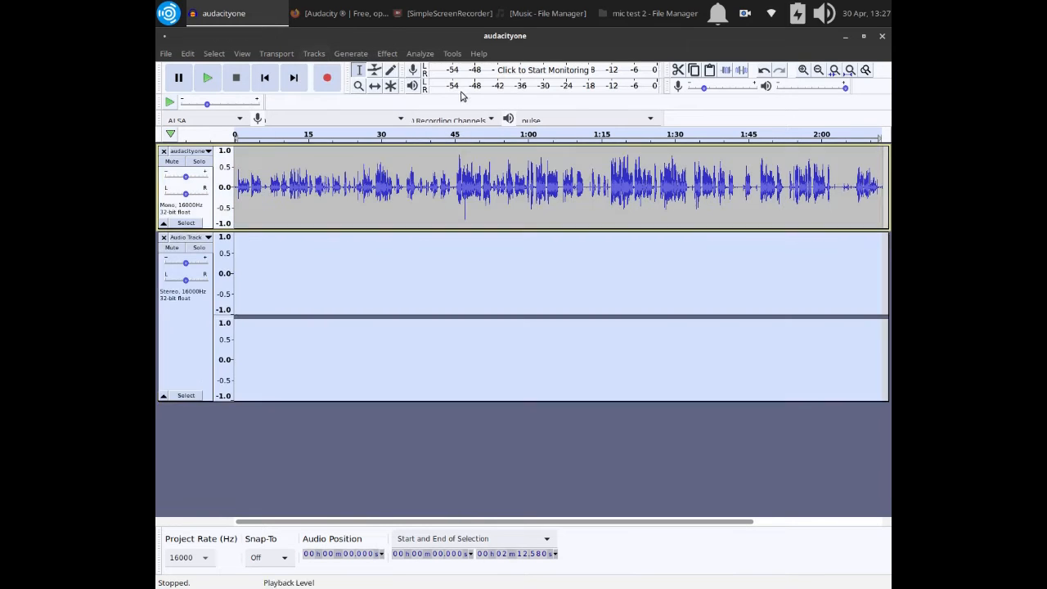
Cut all audio from the mono audacityone track and paste it into the new stereo track.
left_click(204, 212)
left_click(188, 53)
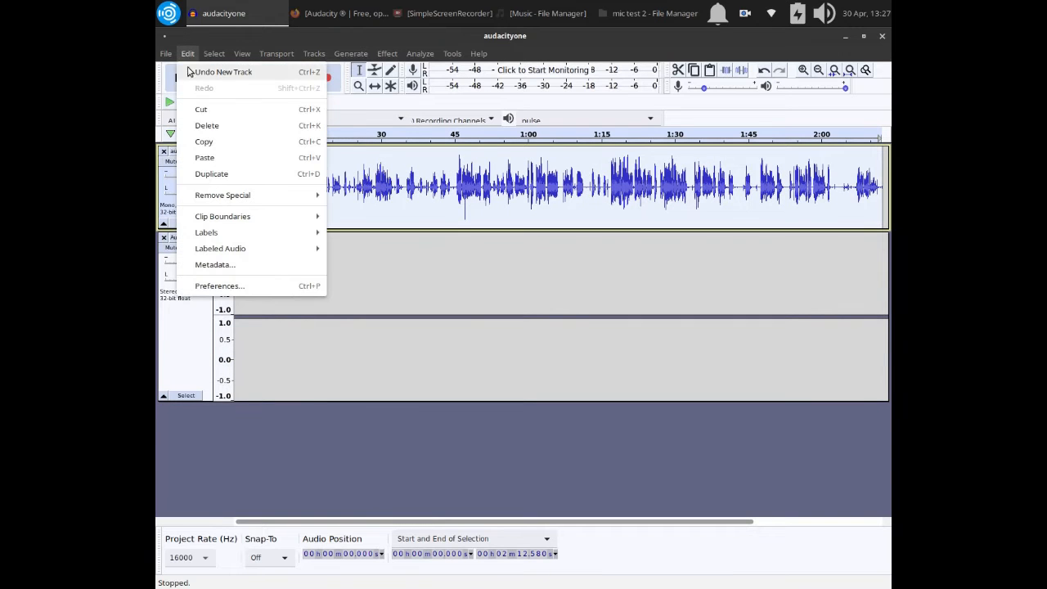
left_click(203, 108)
left_click(199, 344)
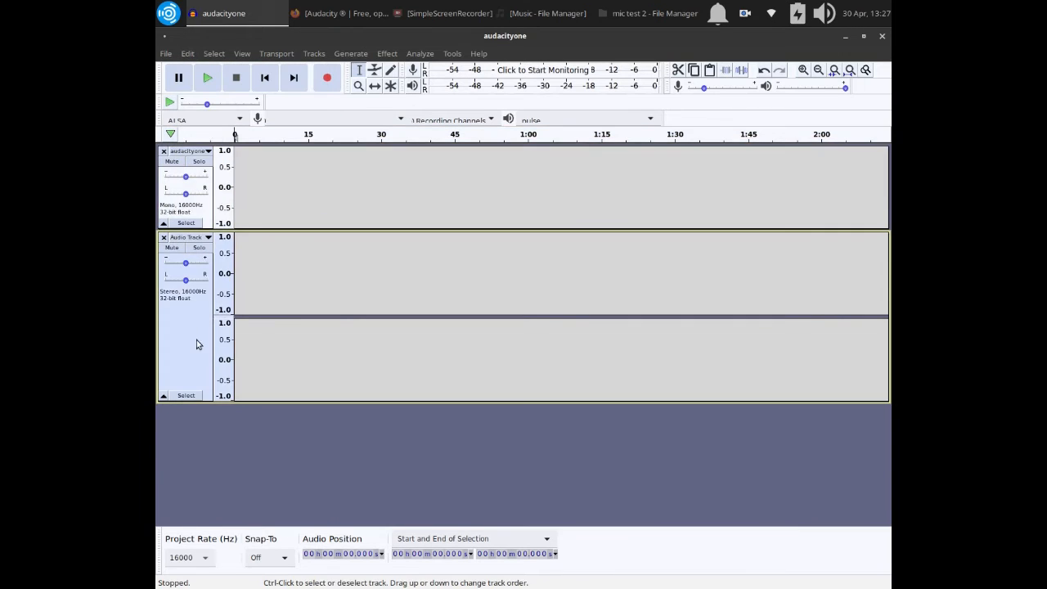
left_click(188, 53)
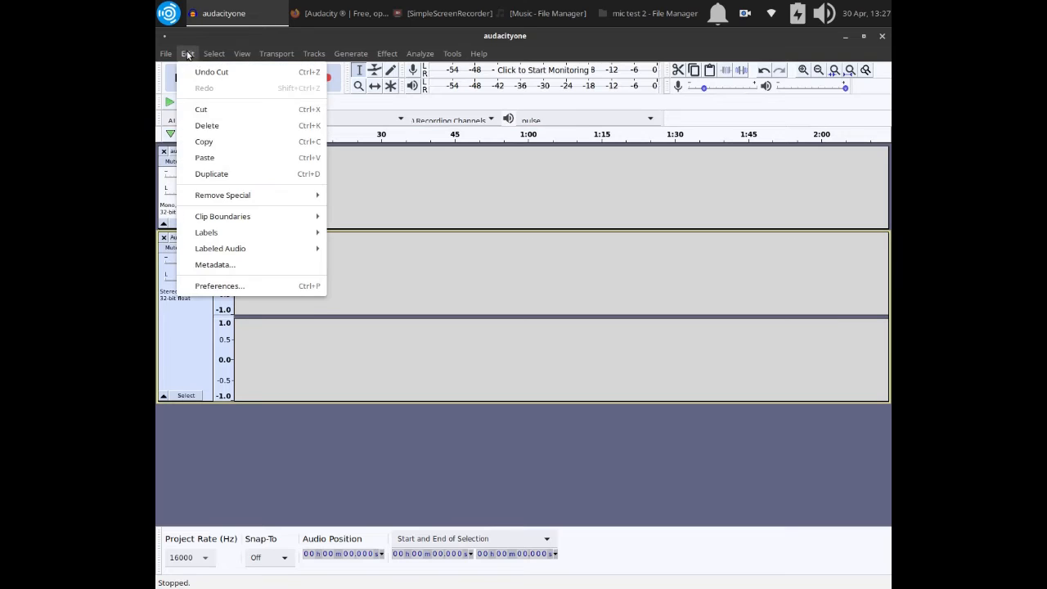
left_click(207, 161)
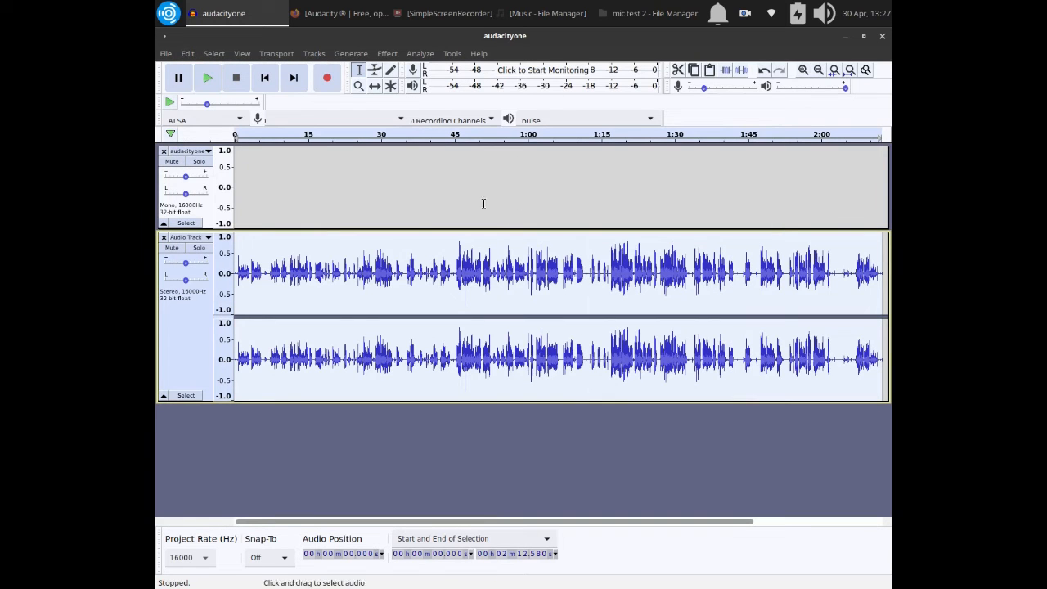
Remove the emptied mono track and delete the first 0.588 s from the start of the stereo track.
left_click(164, 152)
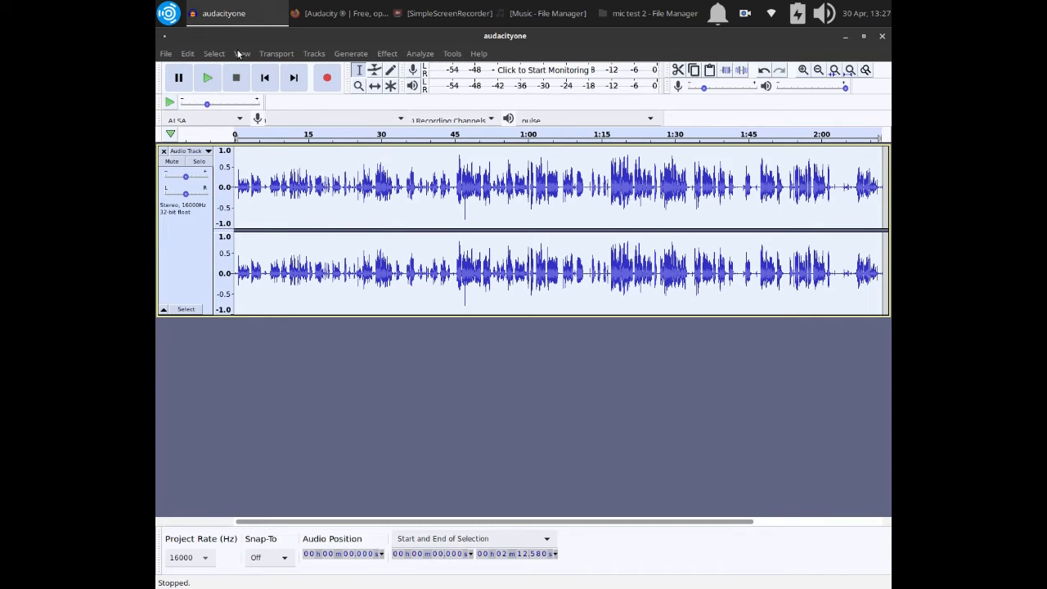
key("ctrl+1")
key("ctrl+1")
key("ctrl+1")
key("ctrl+1")
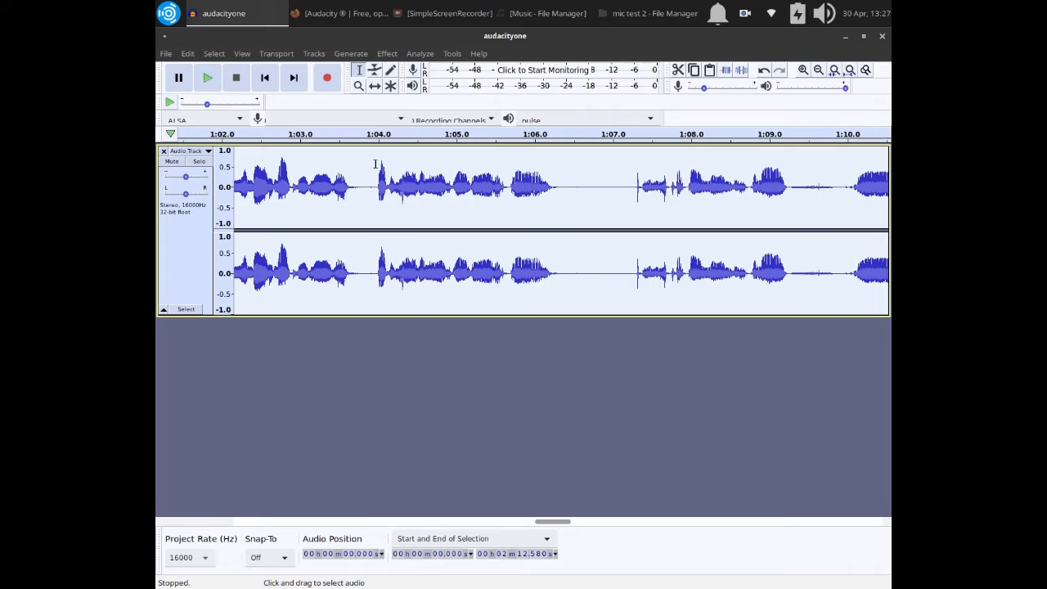
key("Home")
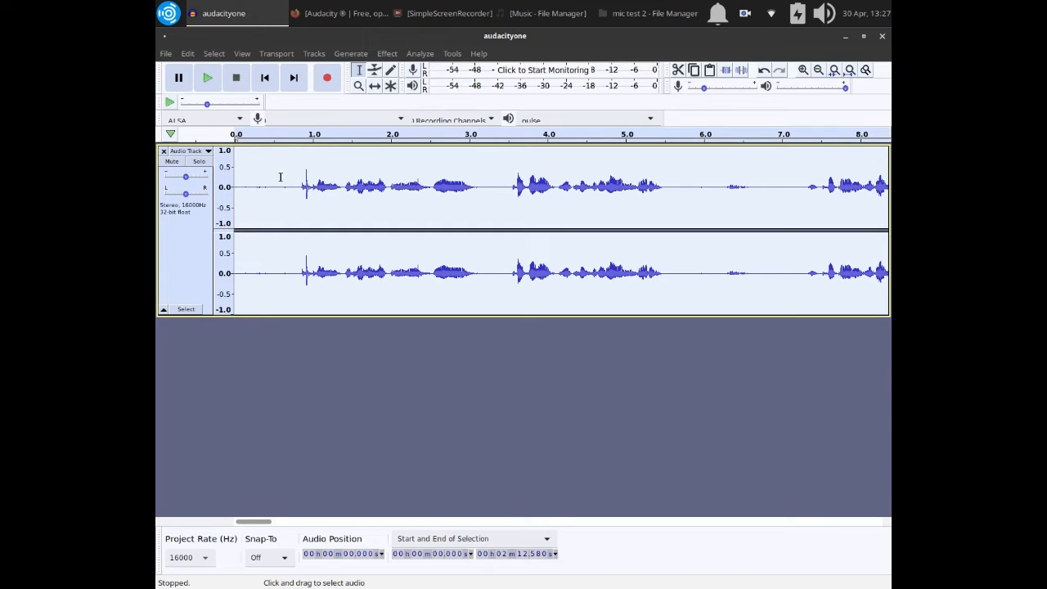
left_click_drag(280, 176, 173, 180)
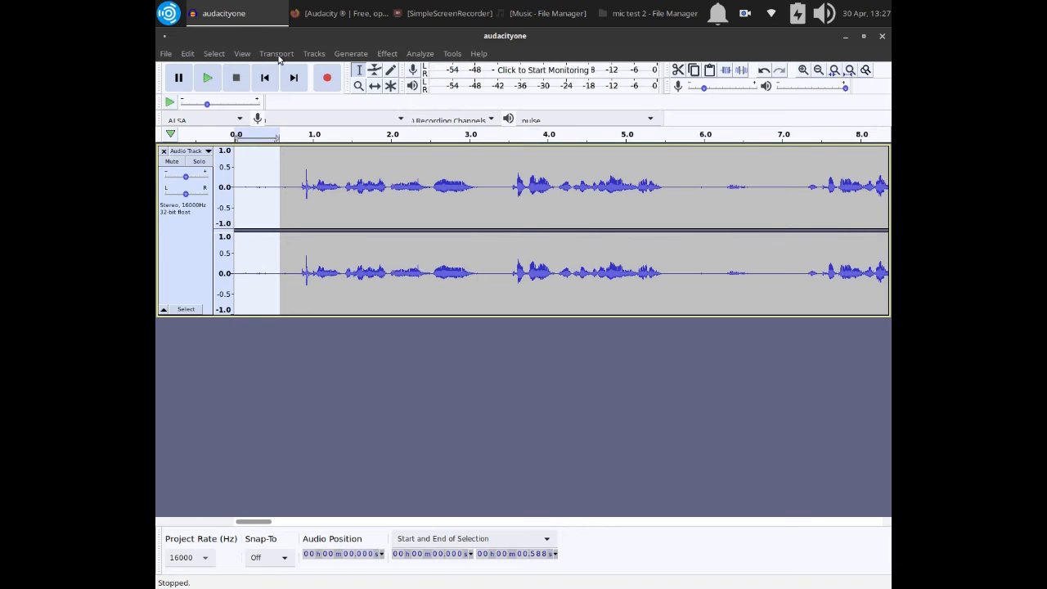
key("Delete")
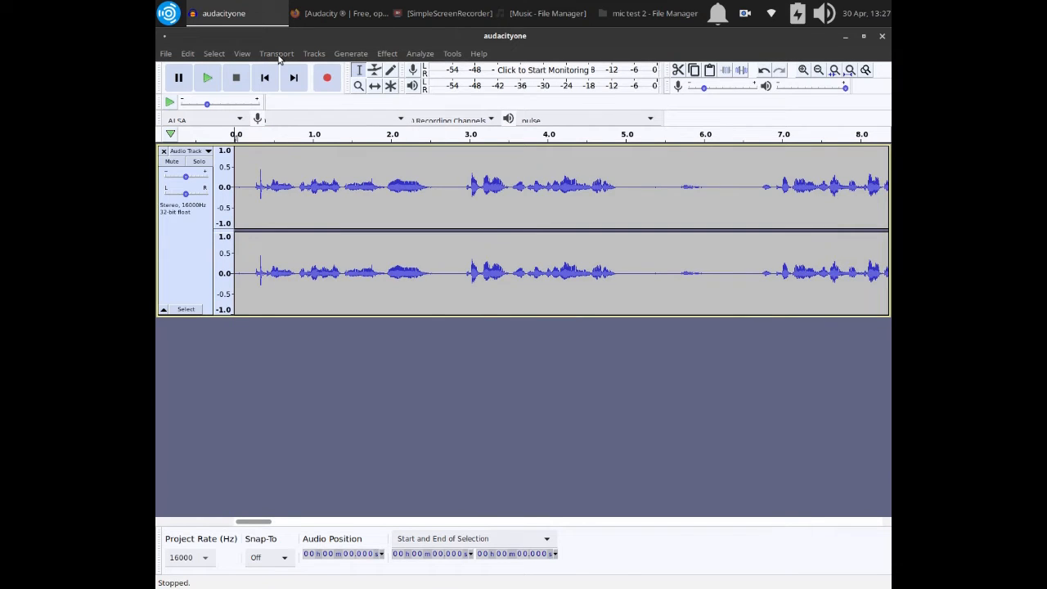
Select the whole stereo track and amplify it by 2.068 dB with clipping disallowed.
left_click_drag(637, 169, 684, 169)
left_click(196, 286)
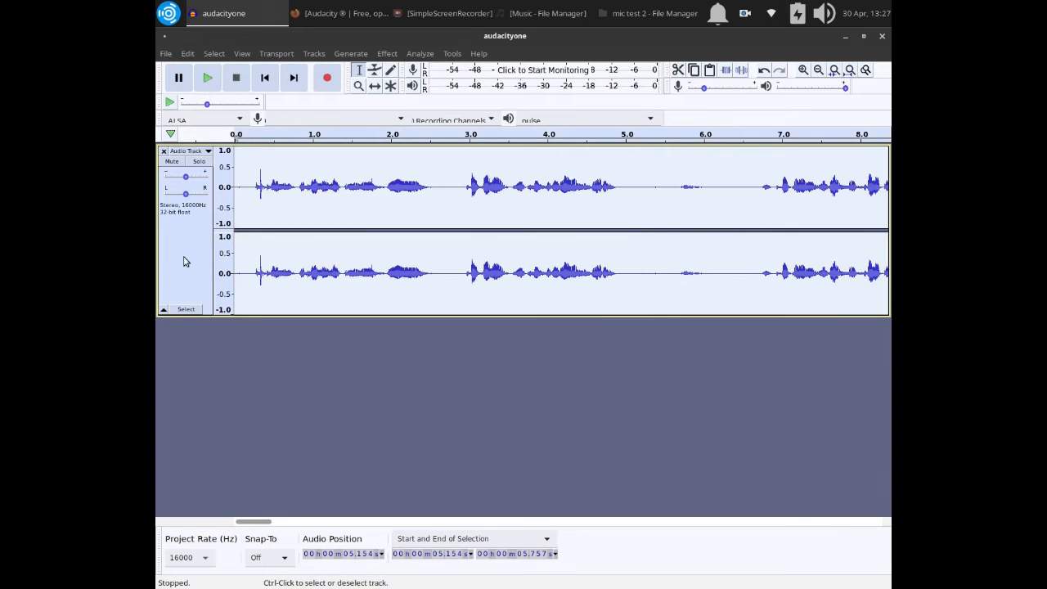
left_click(387, 53)
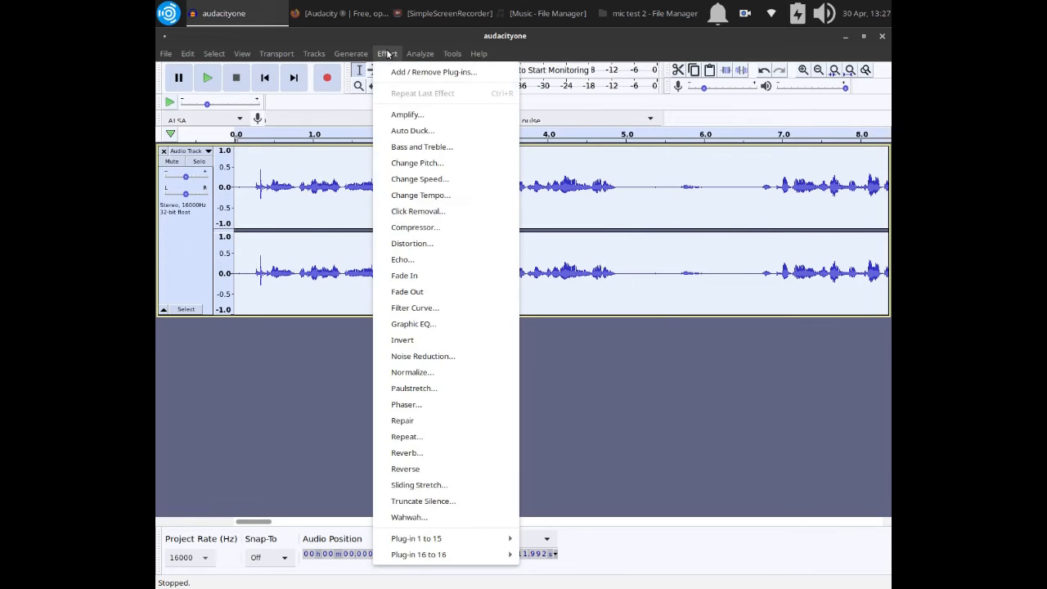
left_click(407, 114)
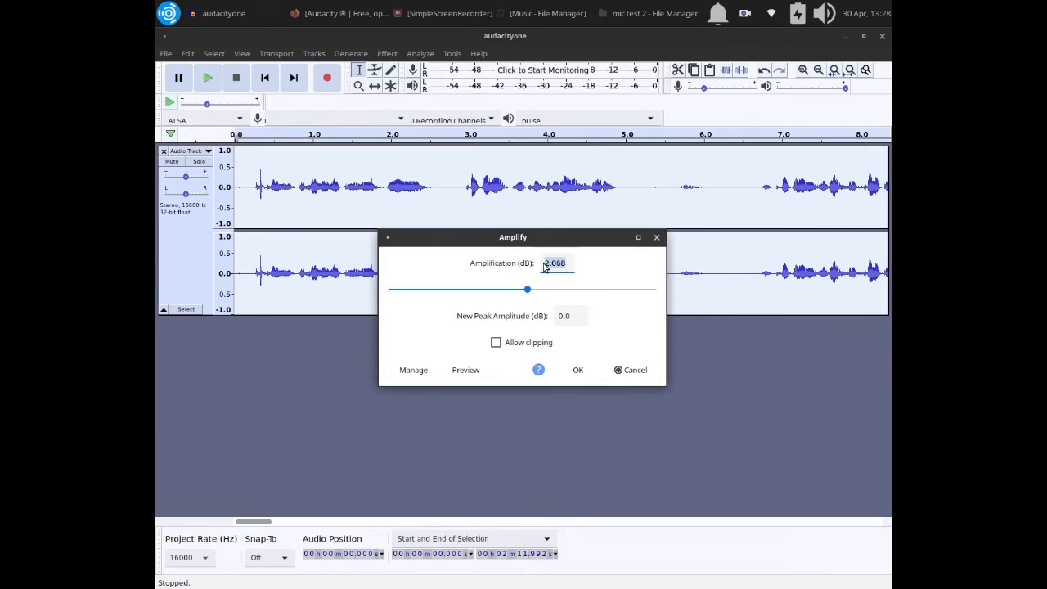
left_click(496, 343)
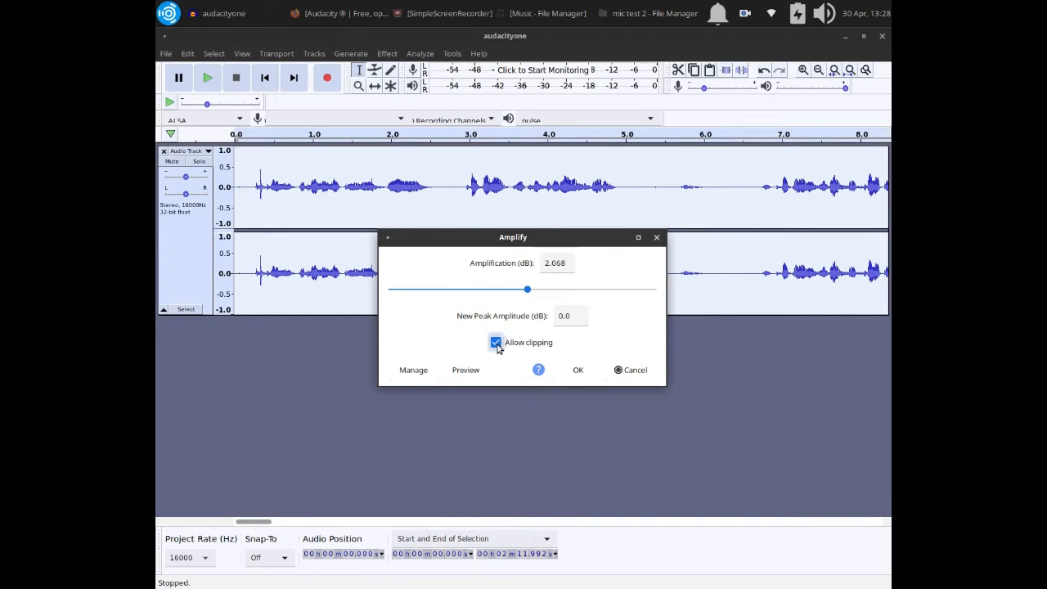
left_click(497, 344)
left_click(578, 370)
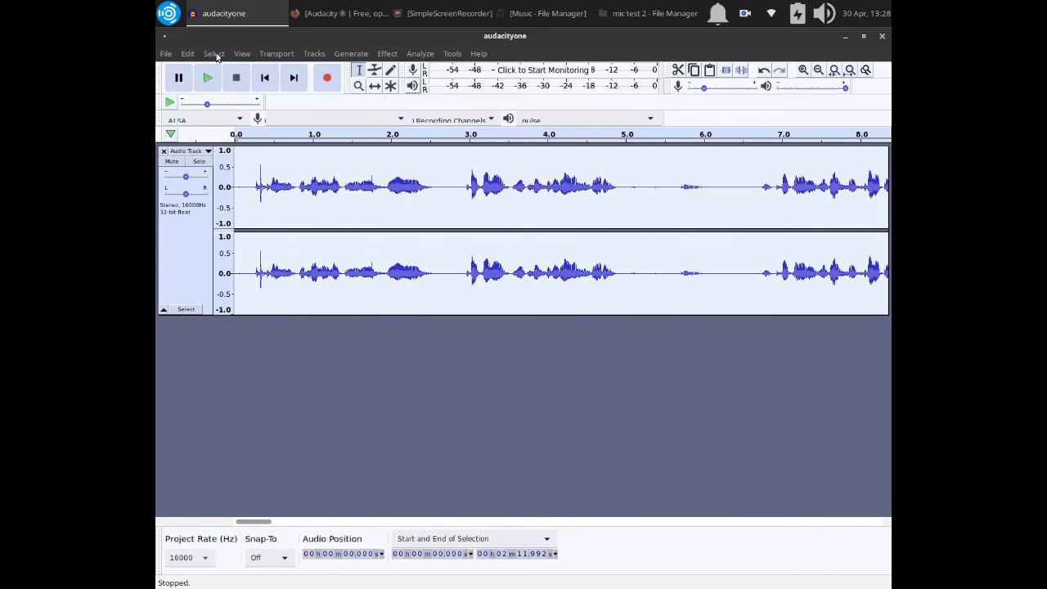
Amplify the opening of the stereo track, from 0 to 5.110 s, by 5.263 dB.
left_click(514, 176)
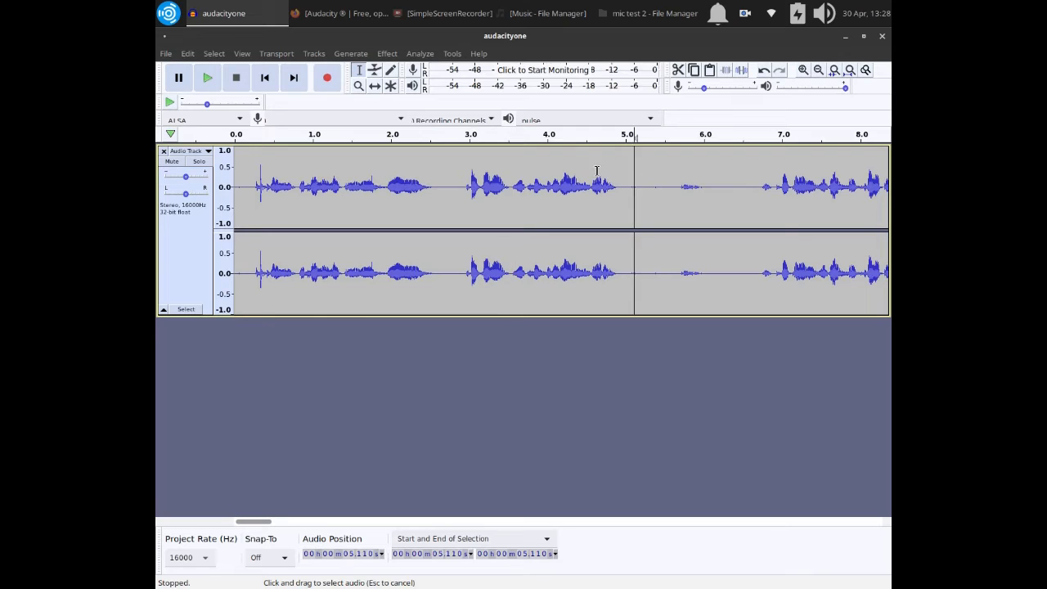
left_click_drag(635, 174, 229, 156)
left_click(387, 53)
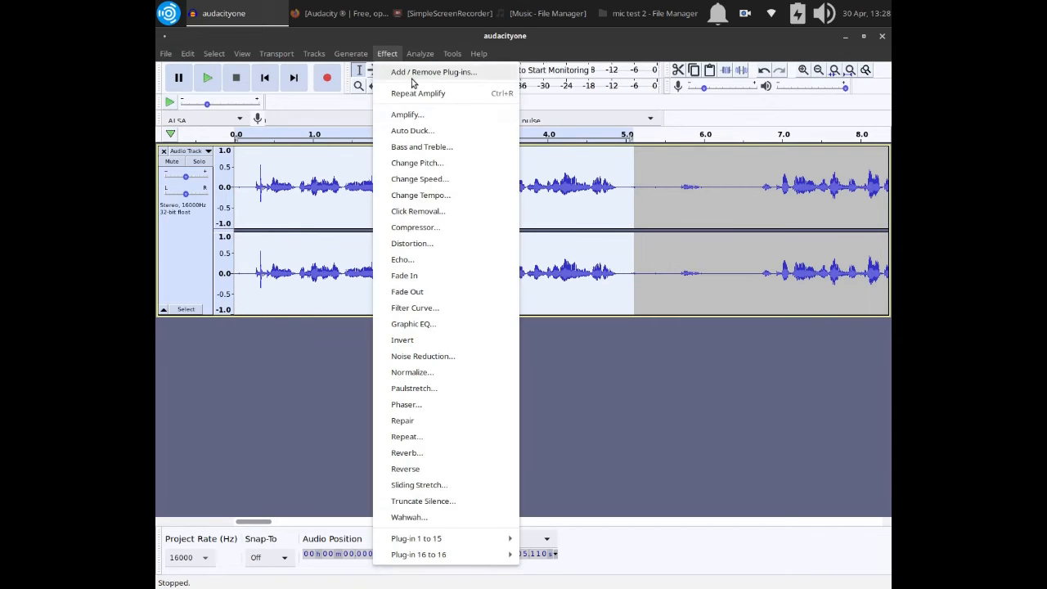
left_click(401, 115)
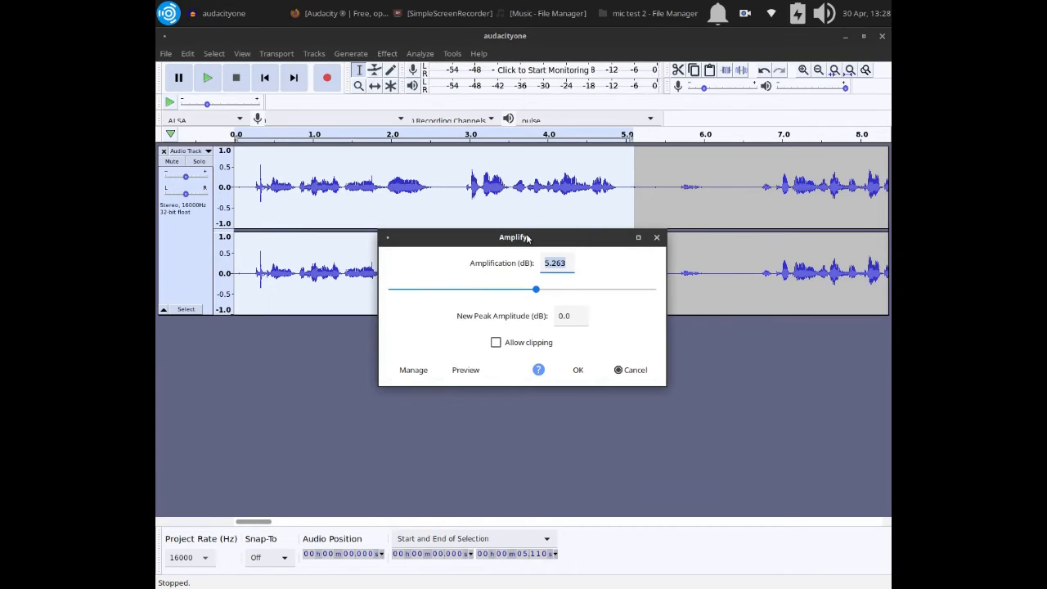
left_click(579, 371)
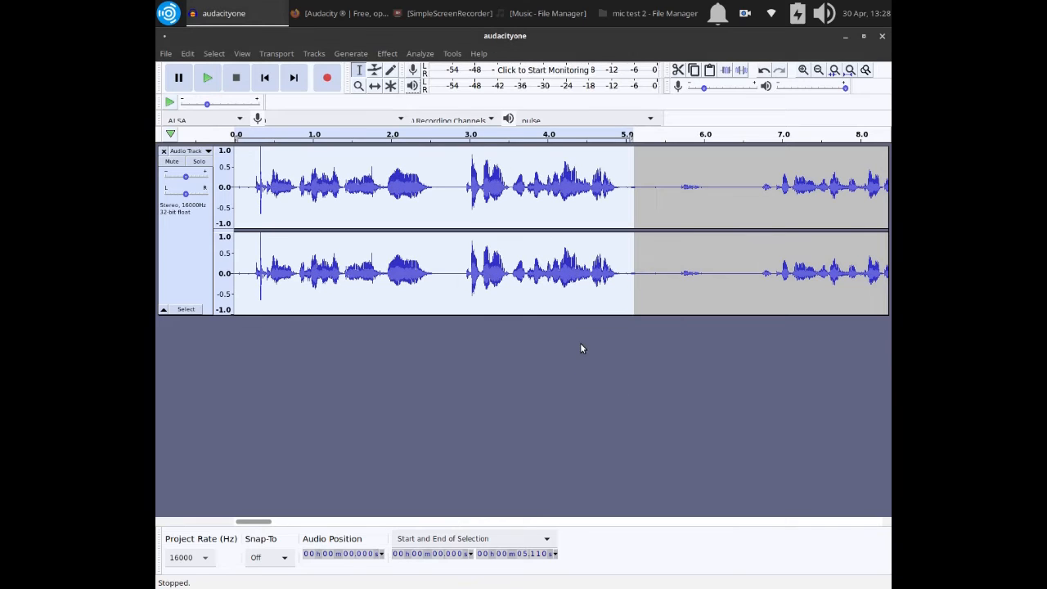
left_click(576, 345)
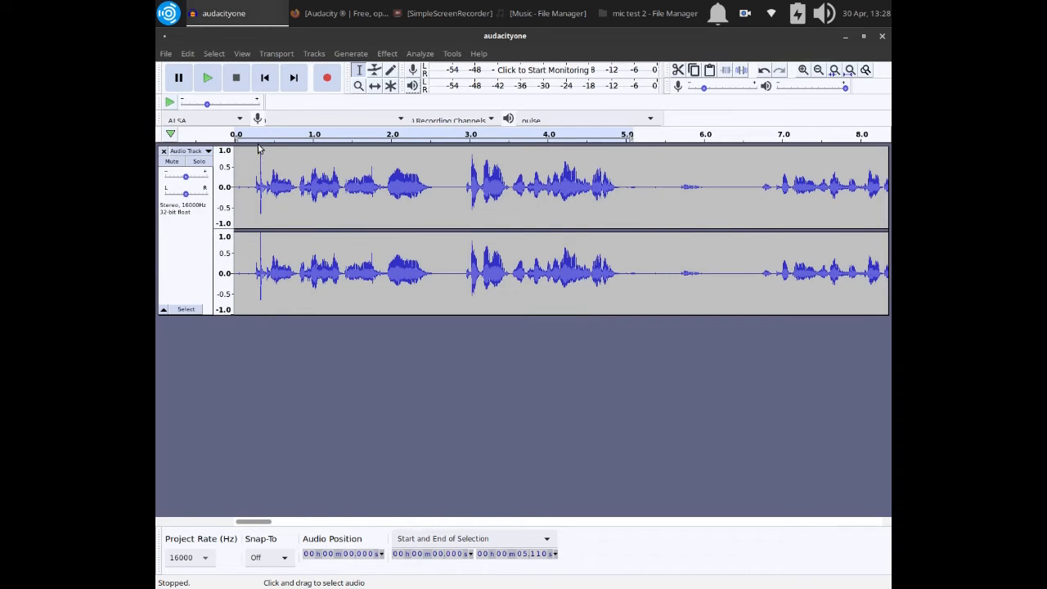
Delete two quiet stretches between phrases, from 6.176 s to about 6.6 s and from 5.007 s to about 5.7 s.
left_click(275, 167)
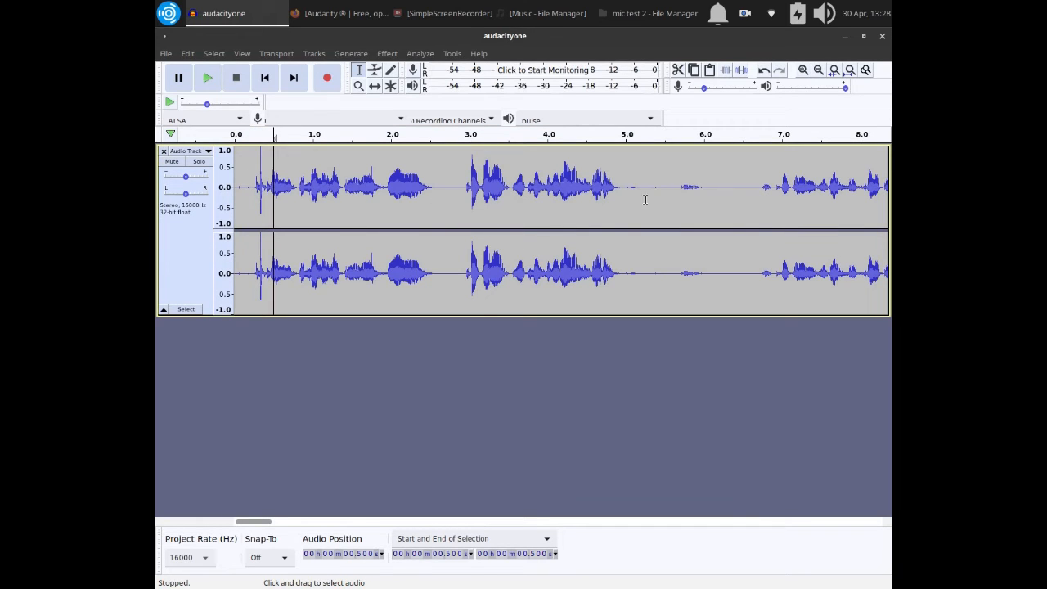
left_click_drag(749, 180, 718, 169)
key("Delete")
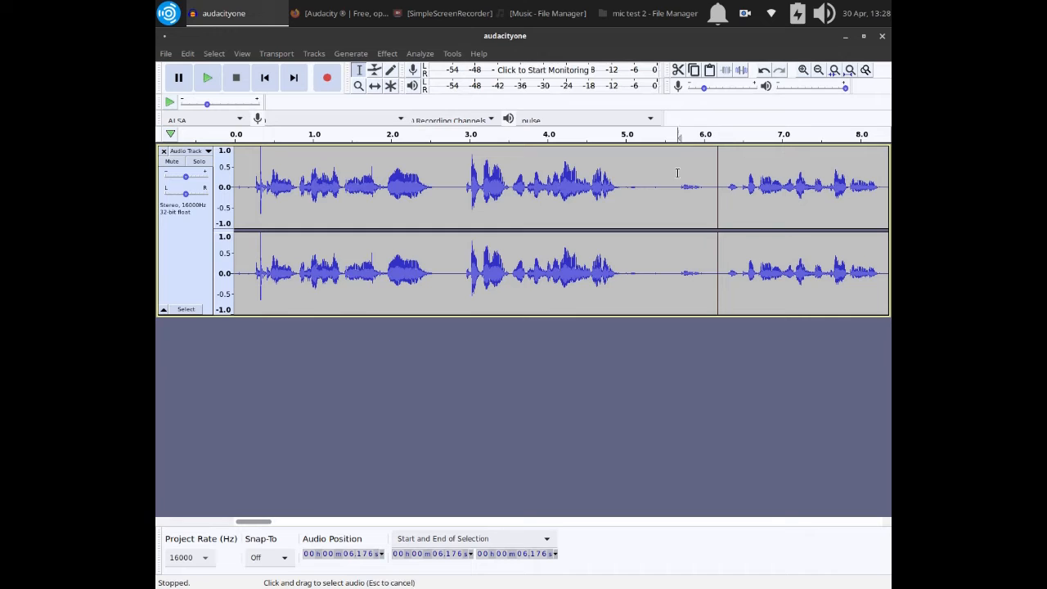
left_click_drag(679, 170, 628, 164)
key("Delete")
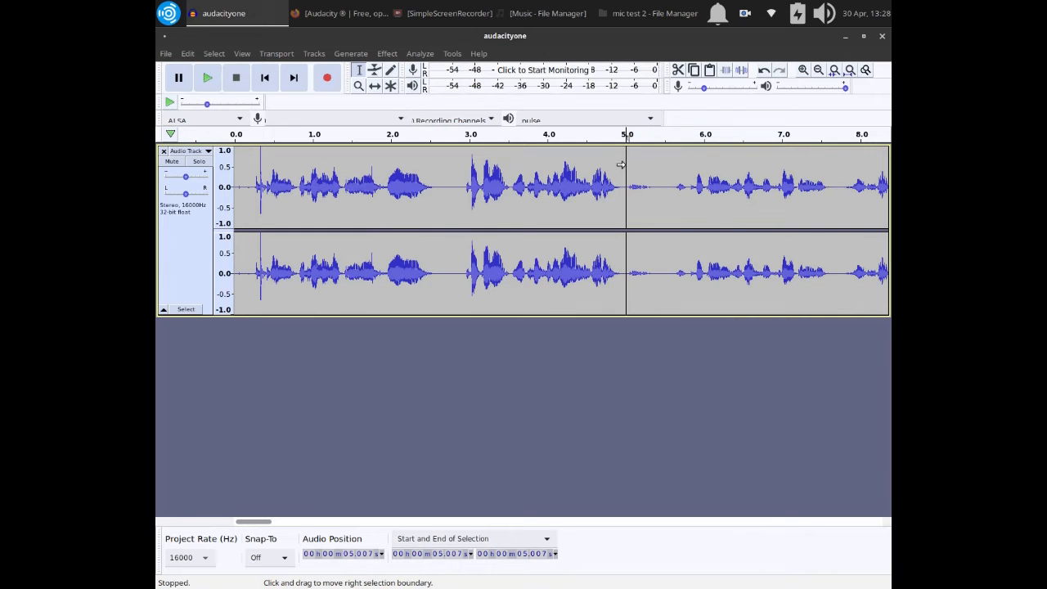
Amplify the section of the stereo track from 5.529 s to 9.536 s by 6.439 dB.
left_click_drag(667, 171, 723, 164)
left_click_drag(658, 145, 583, 156)
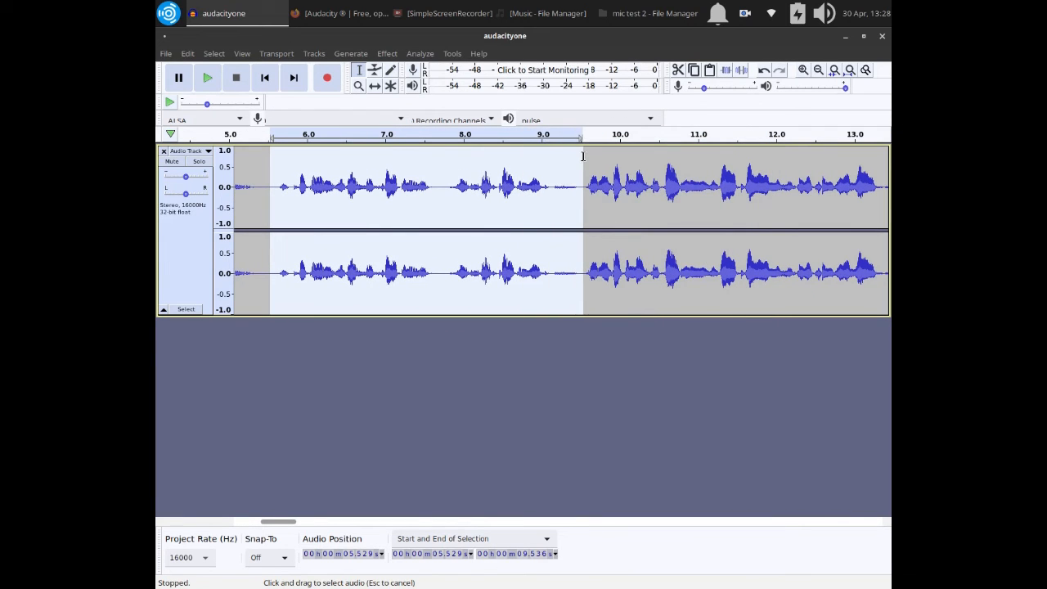
left_click(388, 54)
left_click(396, 113)
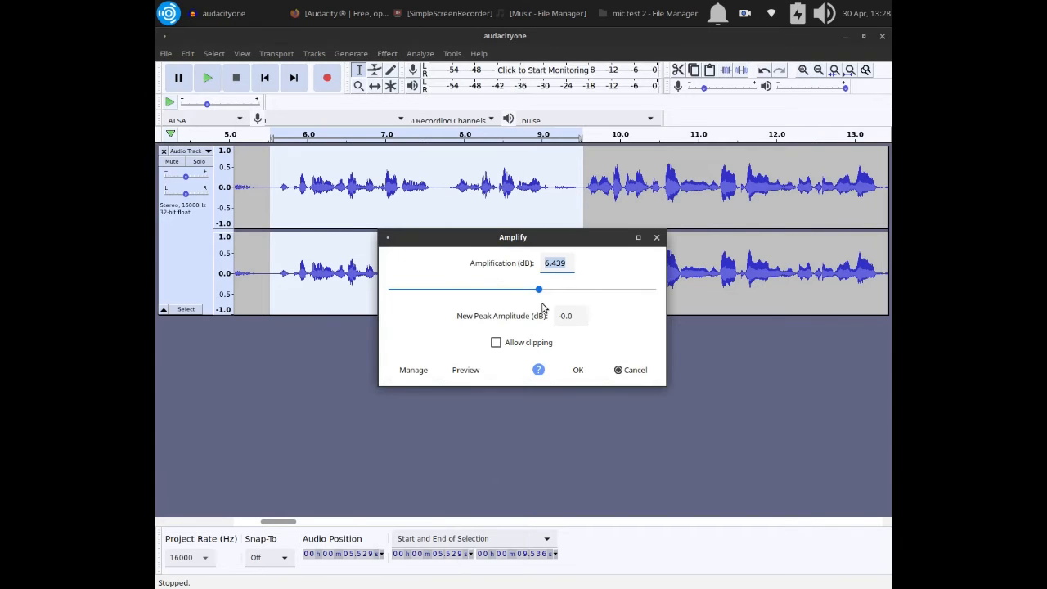
left_click(580, 370)
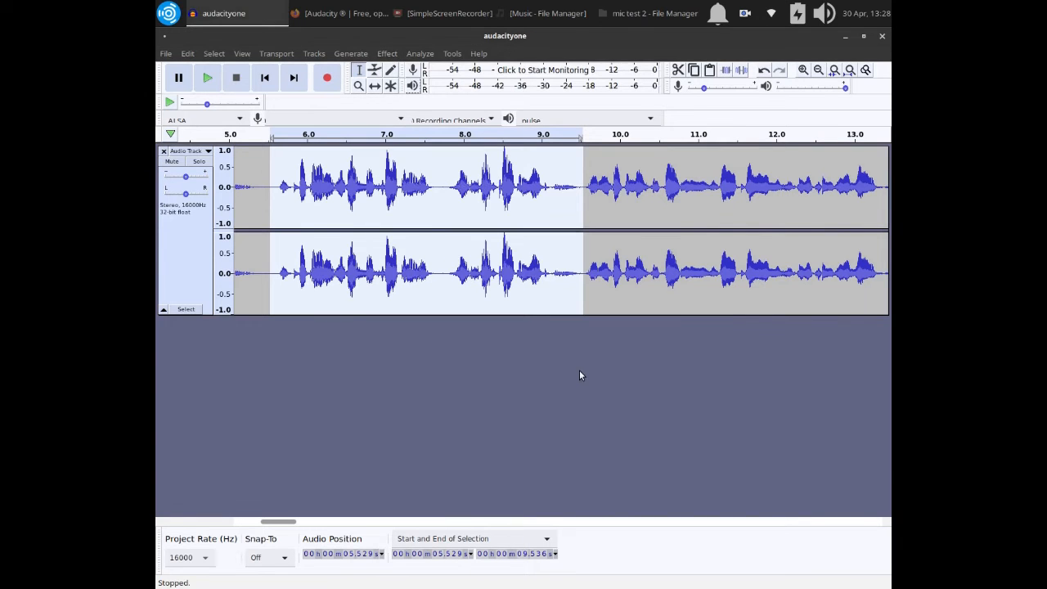
left_click(287, 215)
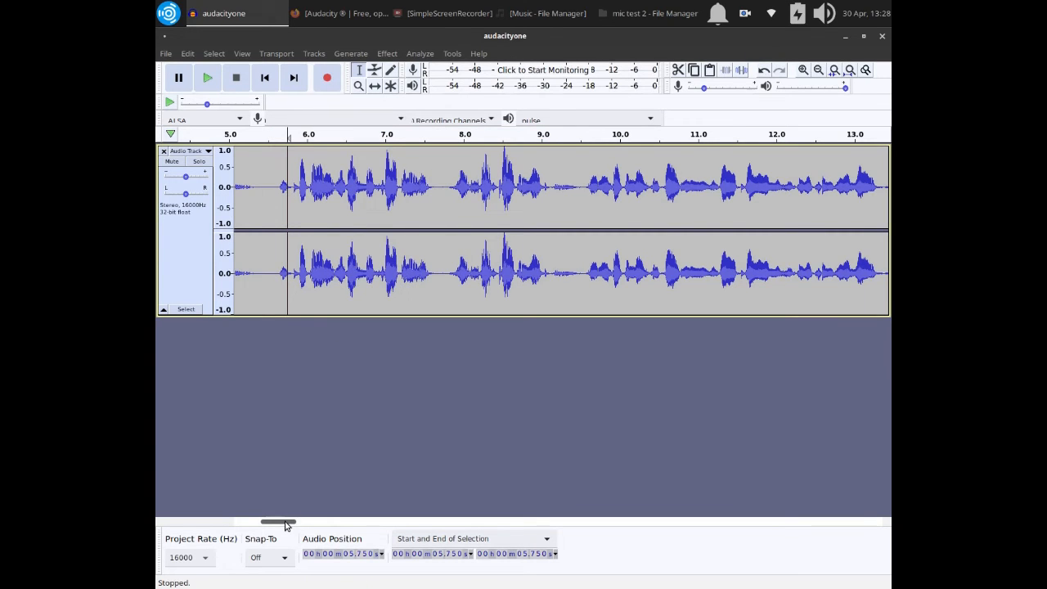
Raise the voice track's amplitude envelope with the Envelope tool at about 10, 28, 31 and 42 s.
left_click_drag(286, 524, 260, 520)
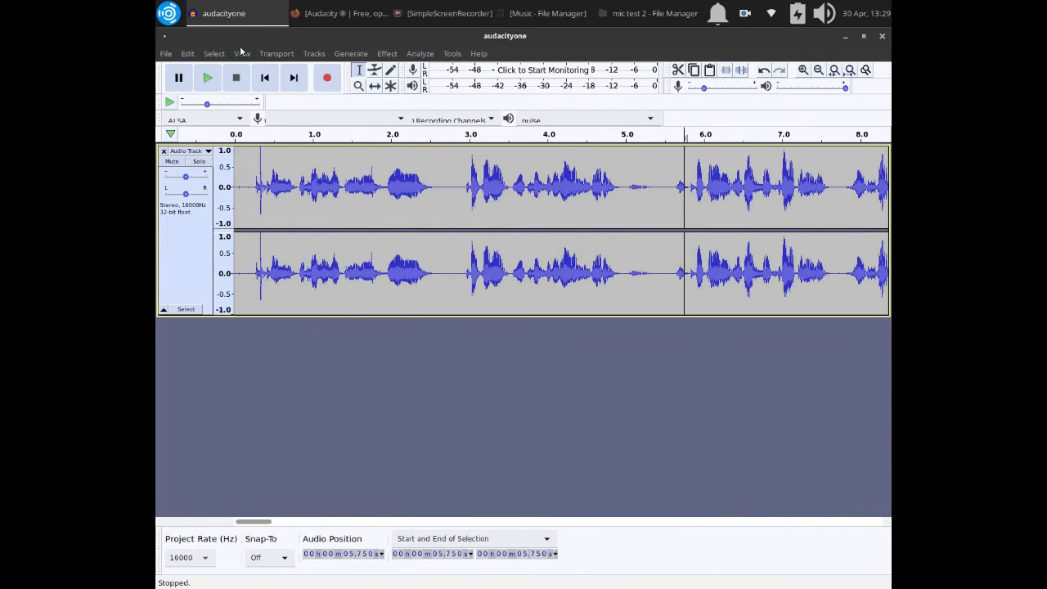
key("ctrl+3")
key("ctrl+3")
key("ctrl+3")
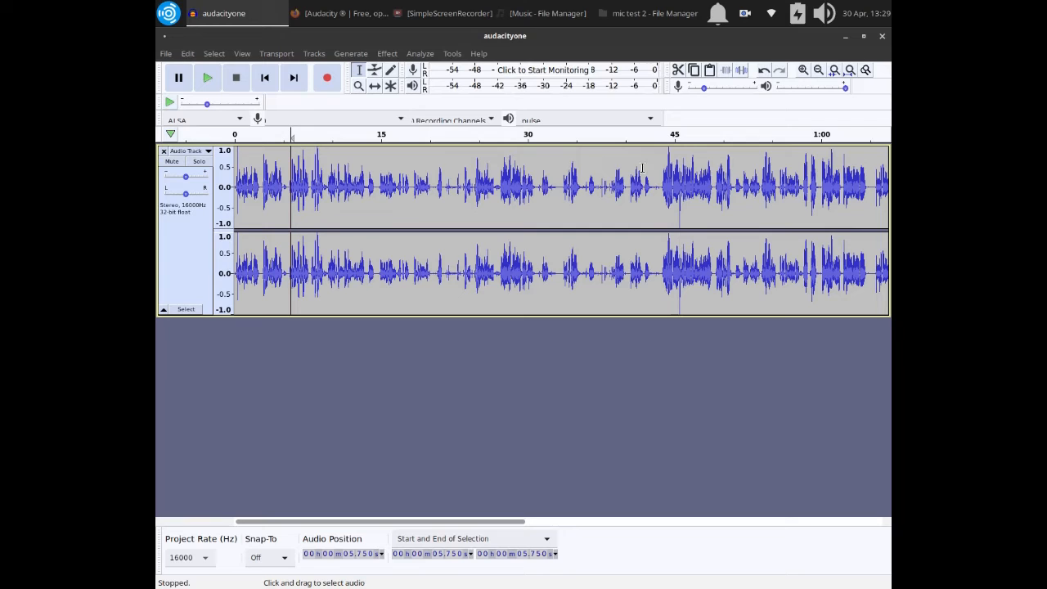
left_click(374, 71)
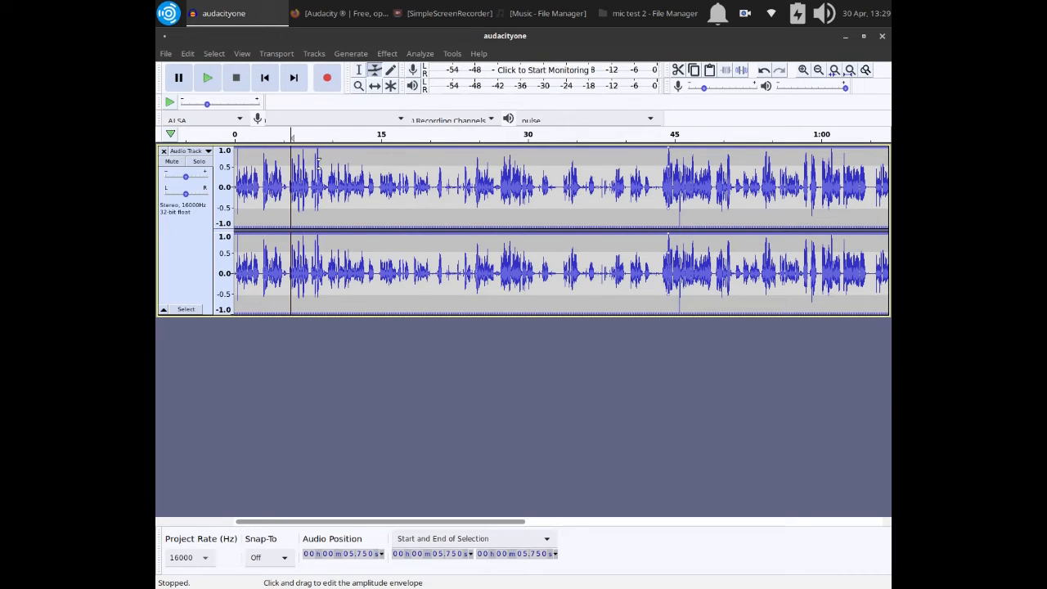
left_click(507, 163)
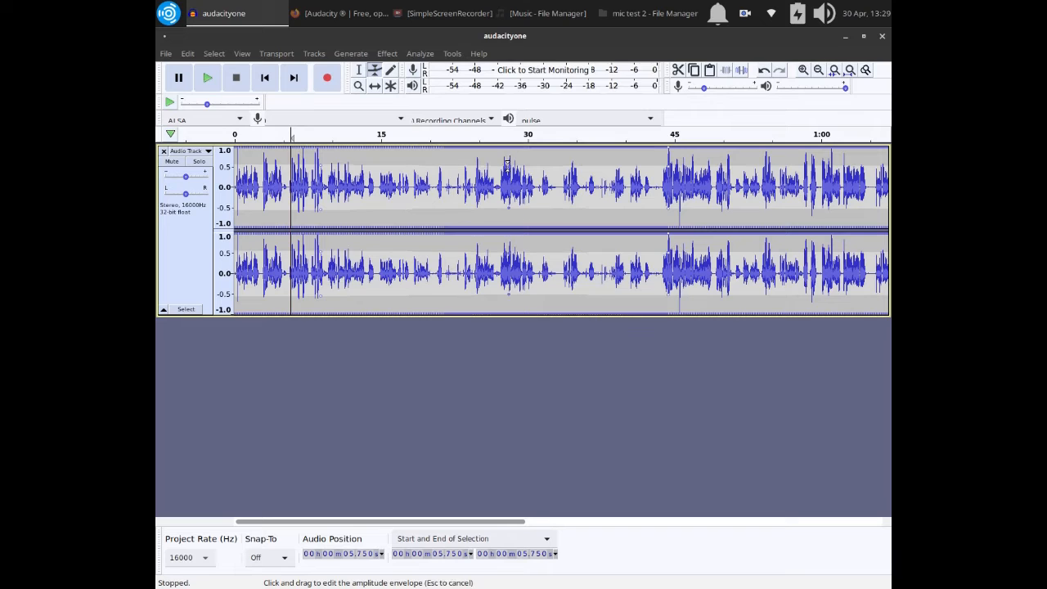
left_click_drag(507, 161, 465, 164)
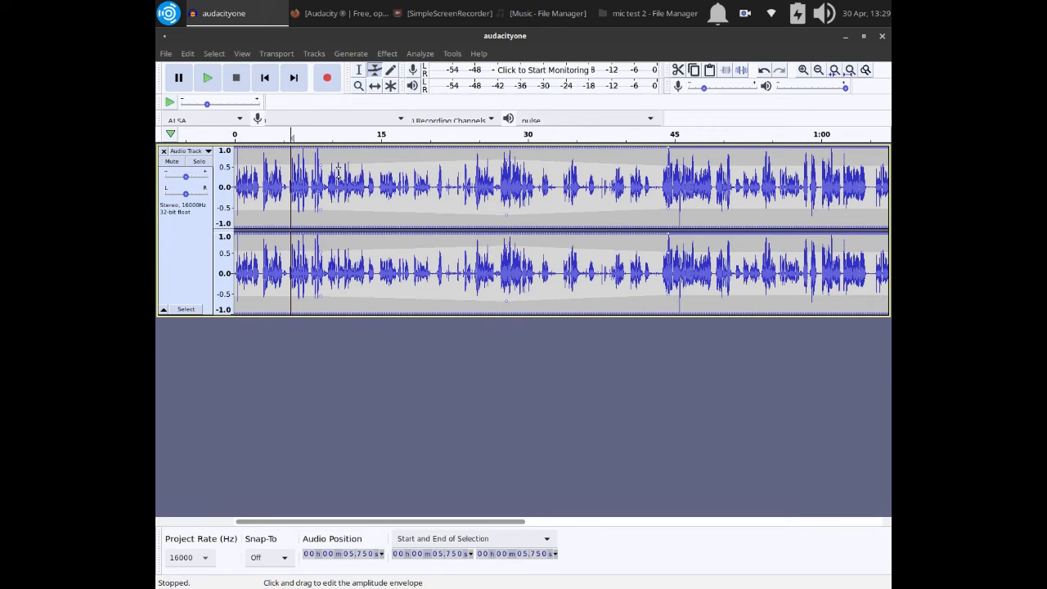
left_click_drag(332, 158, 335, 143)
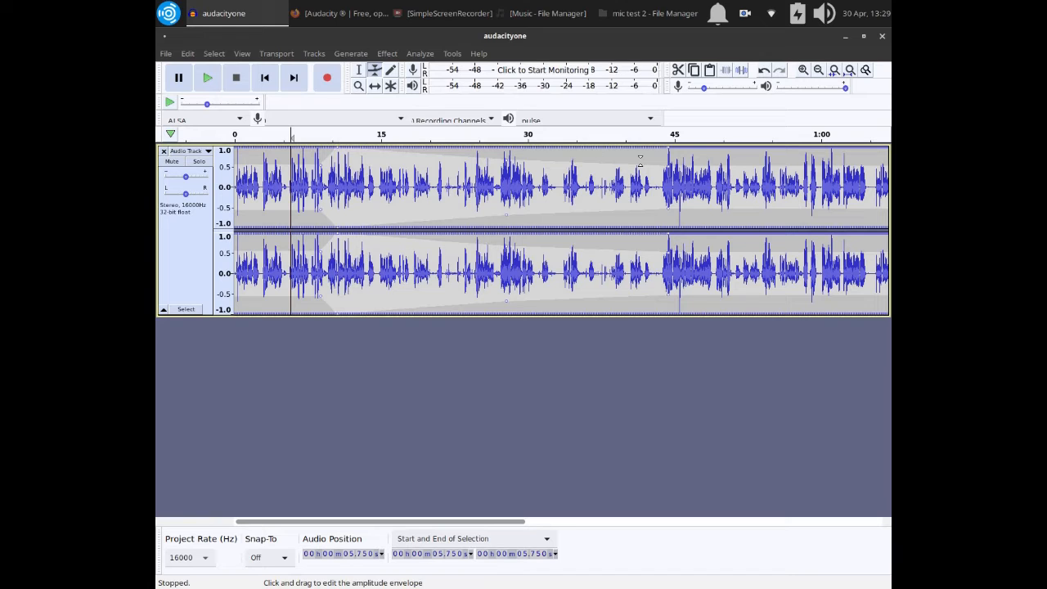
left_click_drag(641, 161, 643, 143)
left_click_drag(535, 162, 535, 144)
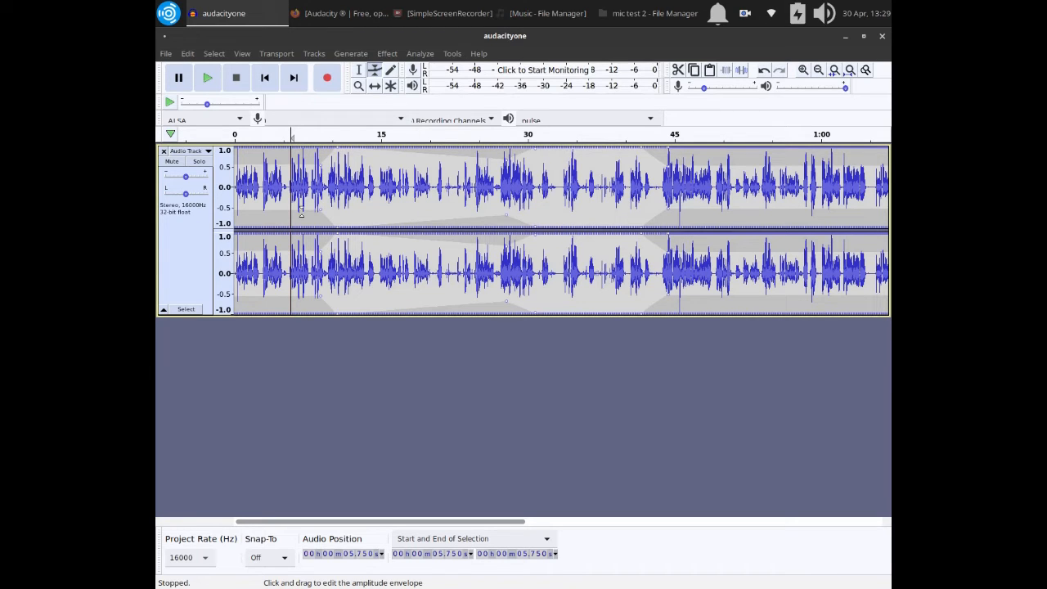
Return to the Selection tool and import the 9convert music file from the Music folder as a track below the voice.
left_click(358, 70)
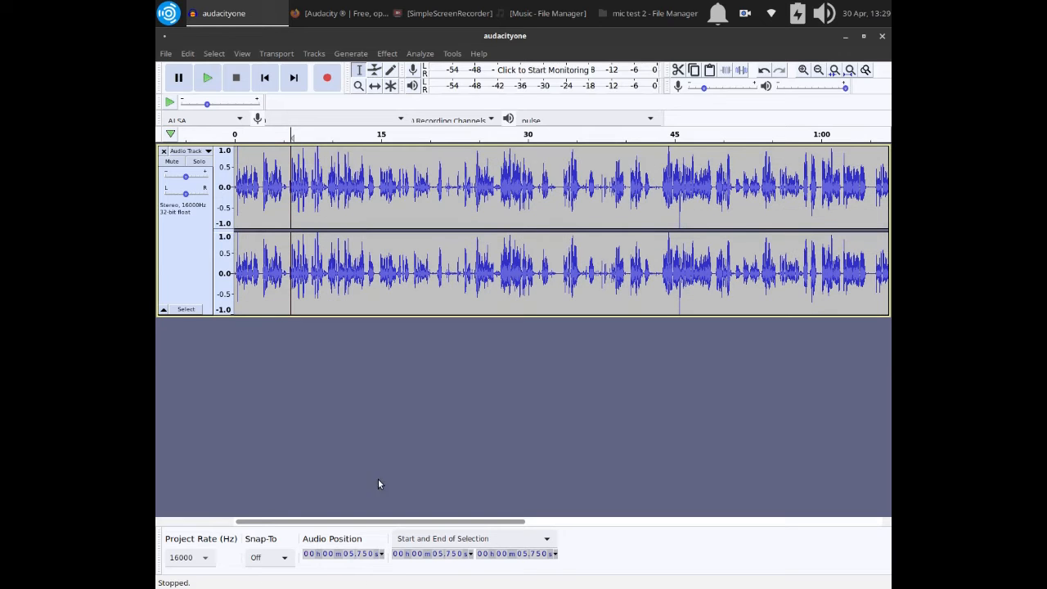
left_click_drag(452, 522, 801, 540)
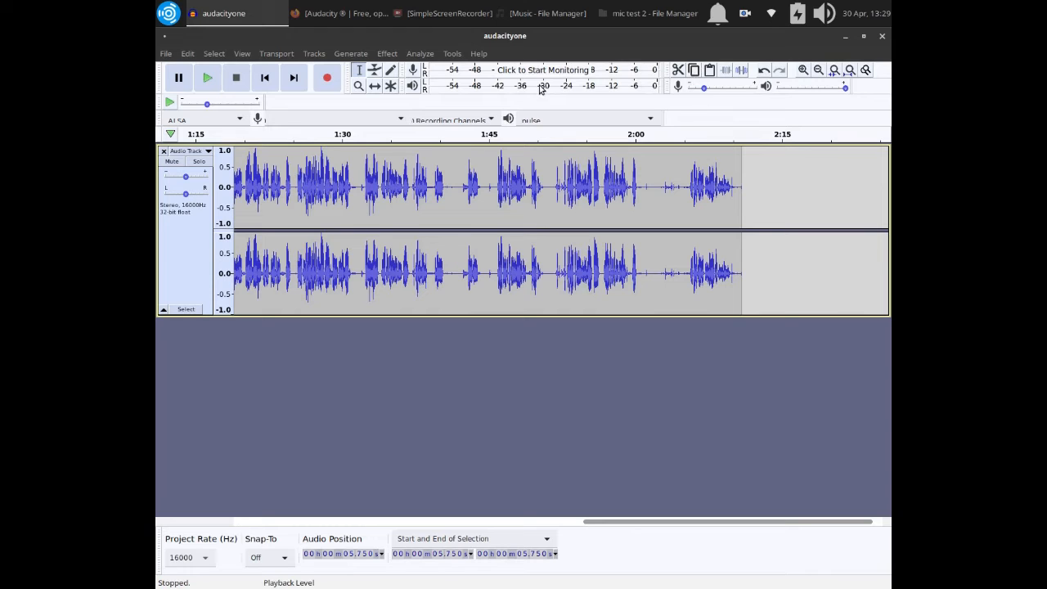
left_click(536, 13)
left_click_drag(455, 343, 826, 409)
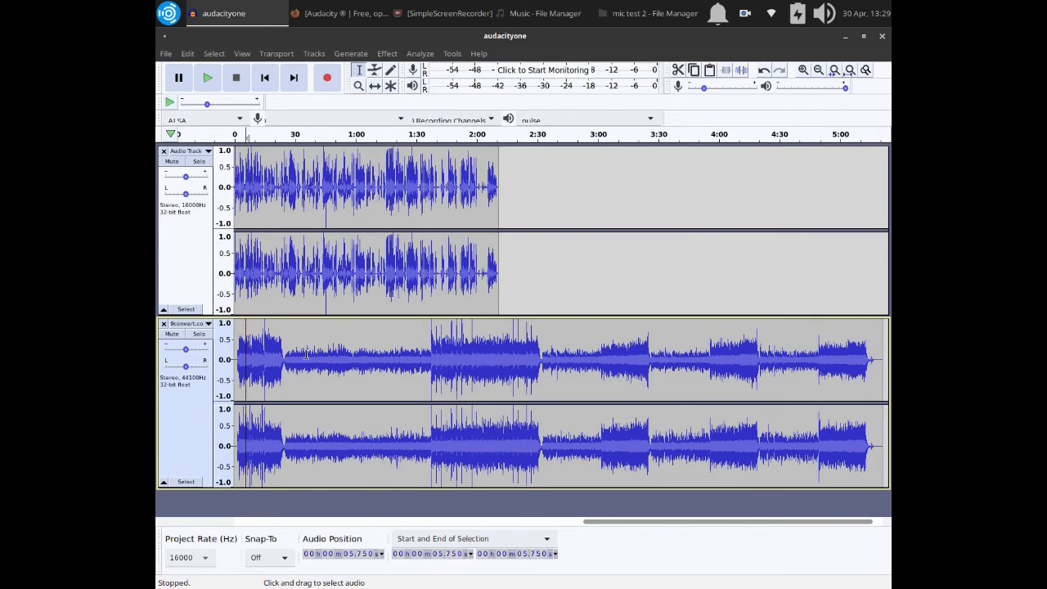
Lower the whole music track to a faint background level with Envelope points at about 8 s and 41 s.
left_click(375, 75)
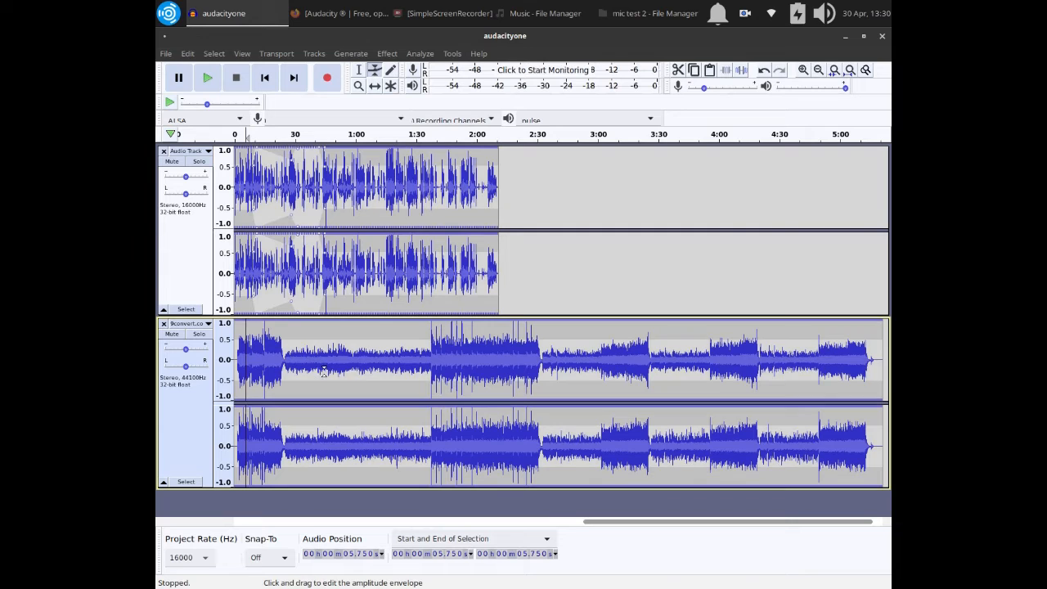
left_click(309, 335)
left_click_drag(261, 331, 251, 350)
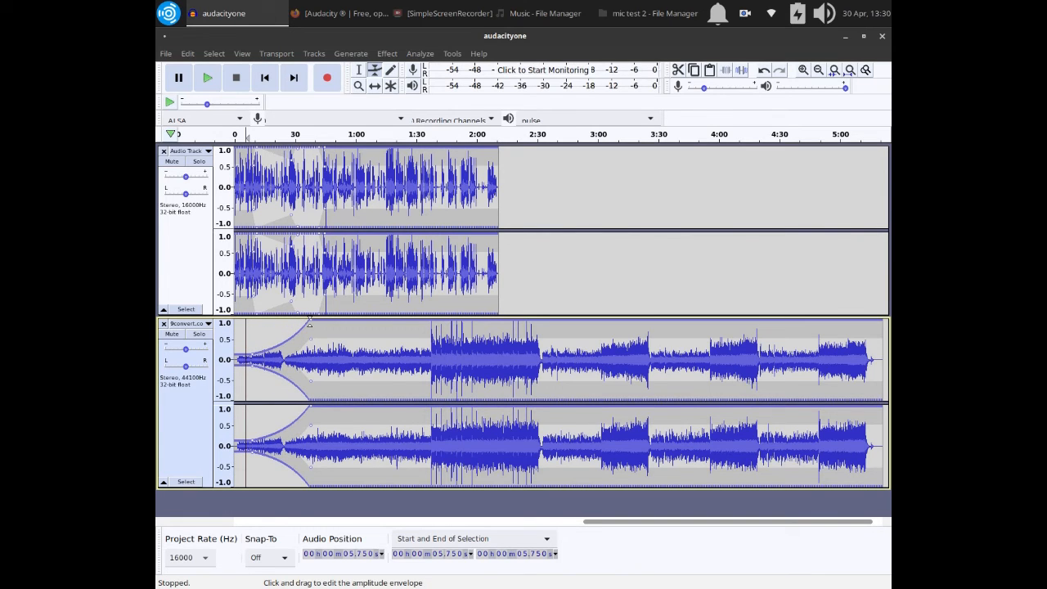
left_click_drag(309, 324, 318, 351)
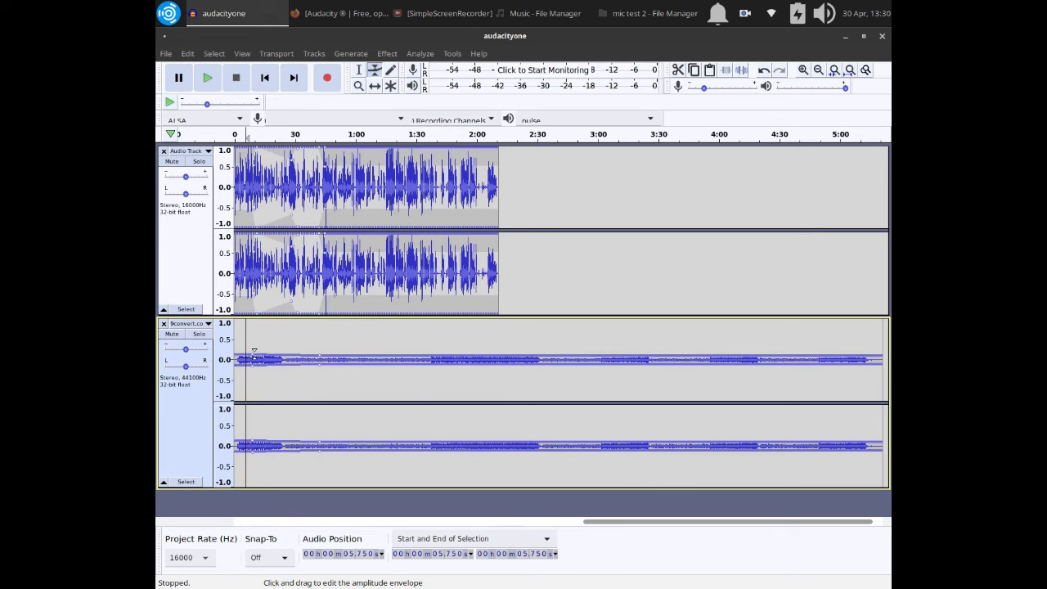
Lower the music track's envelope slightly further at about 11 s and 44 s, return the cursor to the start, and select the whole music track.
left_click_drag(254, 350, 257, 351)
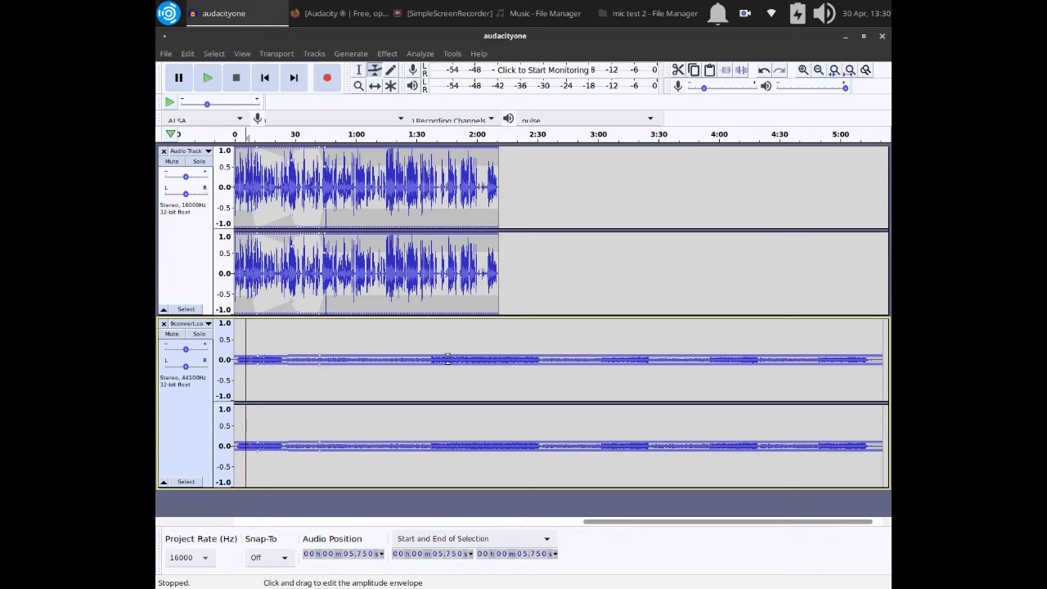
left_click_drag(322, 355, 321, 359)
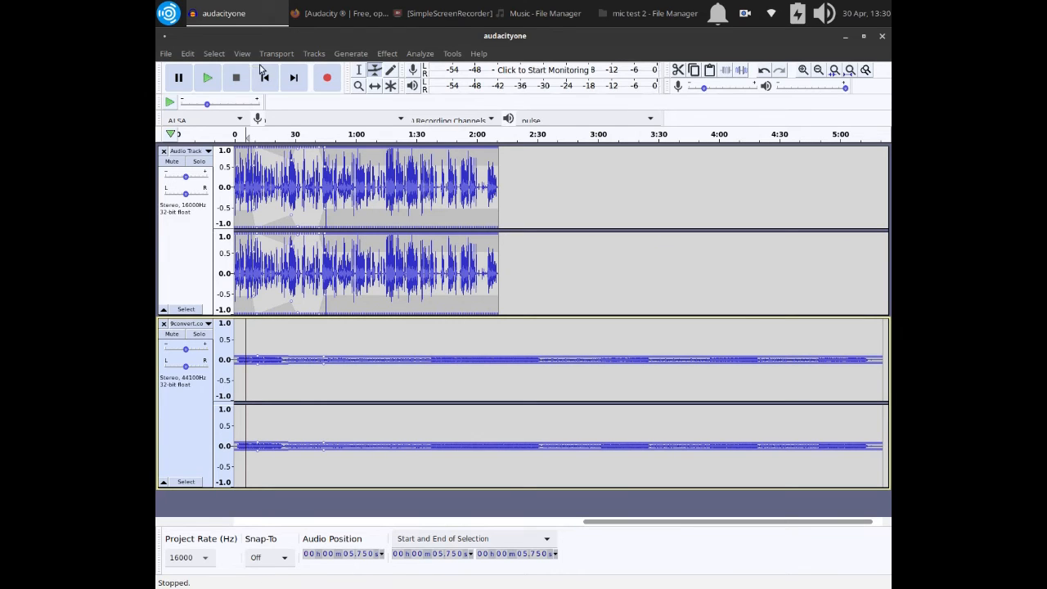
left_click(265, 77)
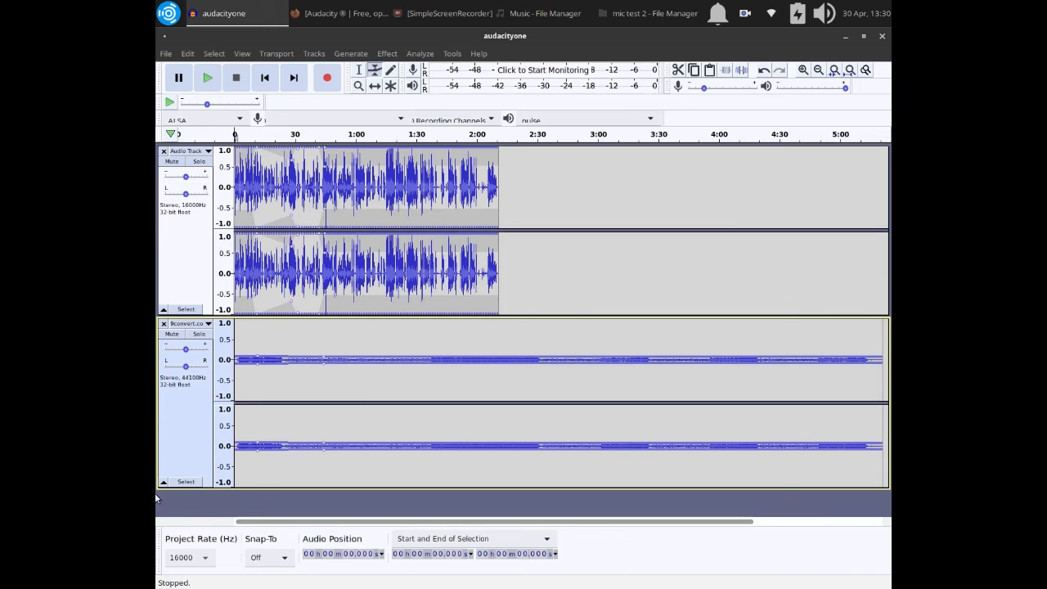
left_click(190, 418)
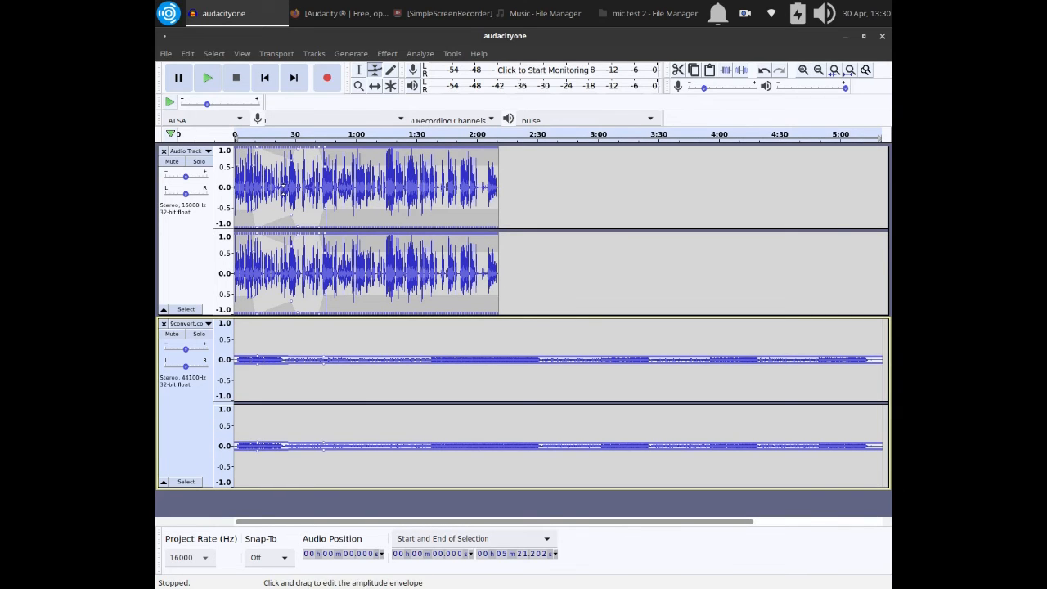
Switch to Firefox to look over the download platforms on the Audacity website, and return to the audacityone project.
left_click(324, 15)
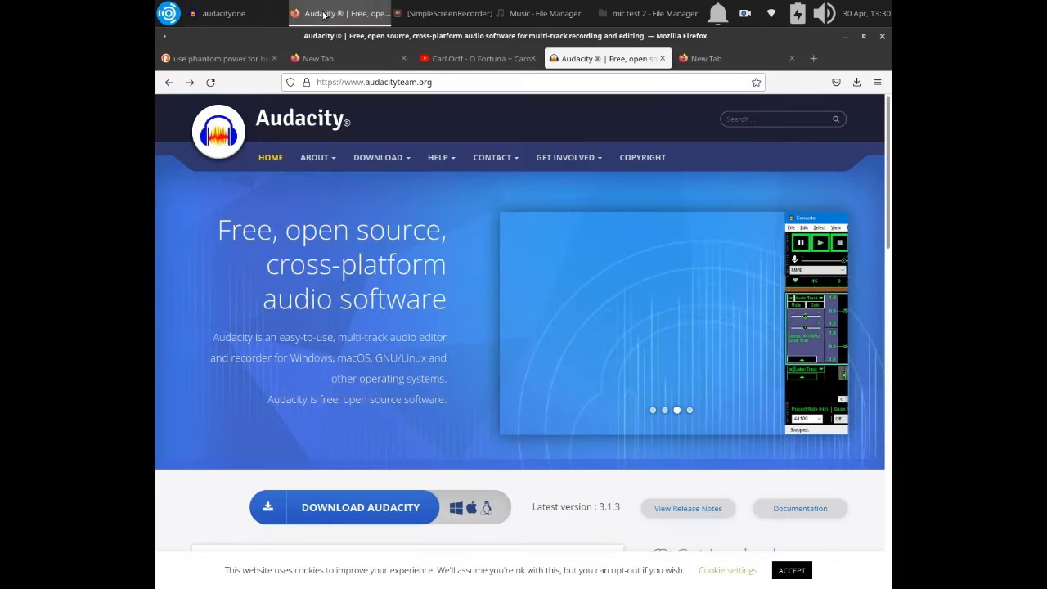
mouse_move(381, 157)
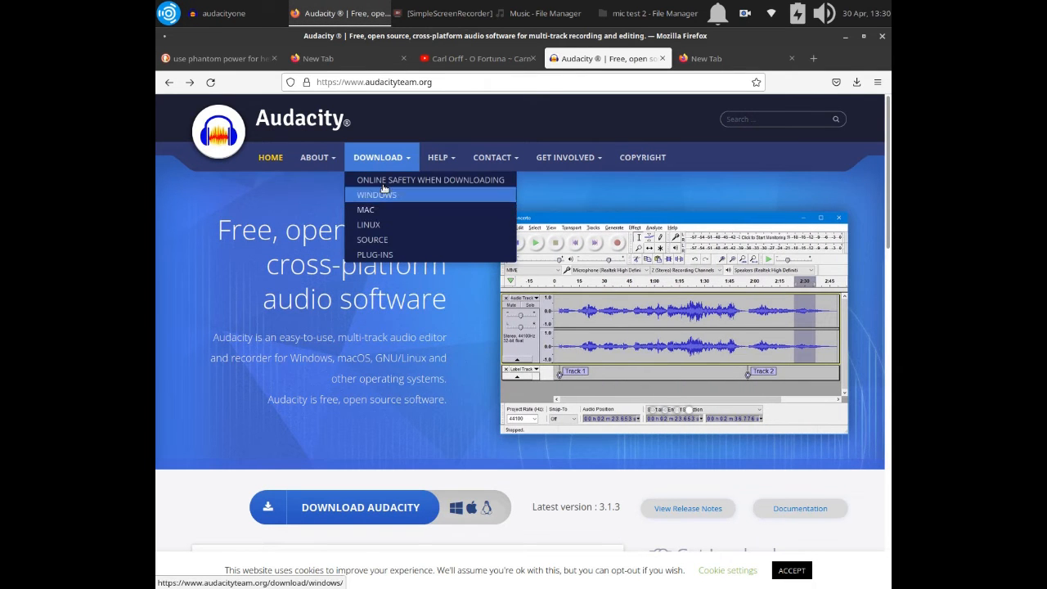
scroll(354, 393, "down", 3)
scroll(354, 394, "up", 3)
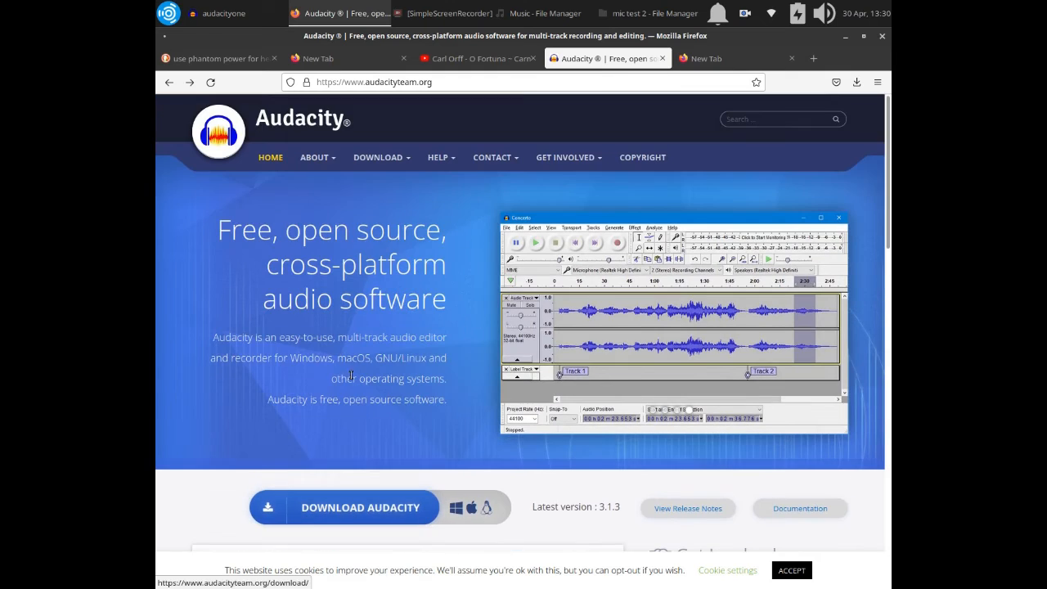
left_click(845, 36)
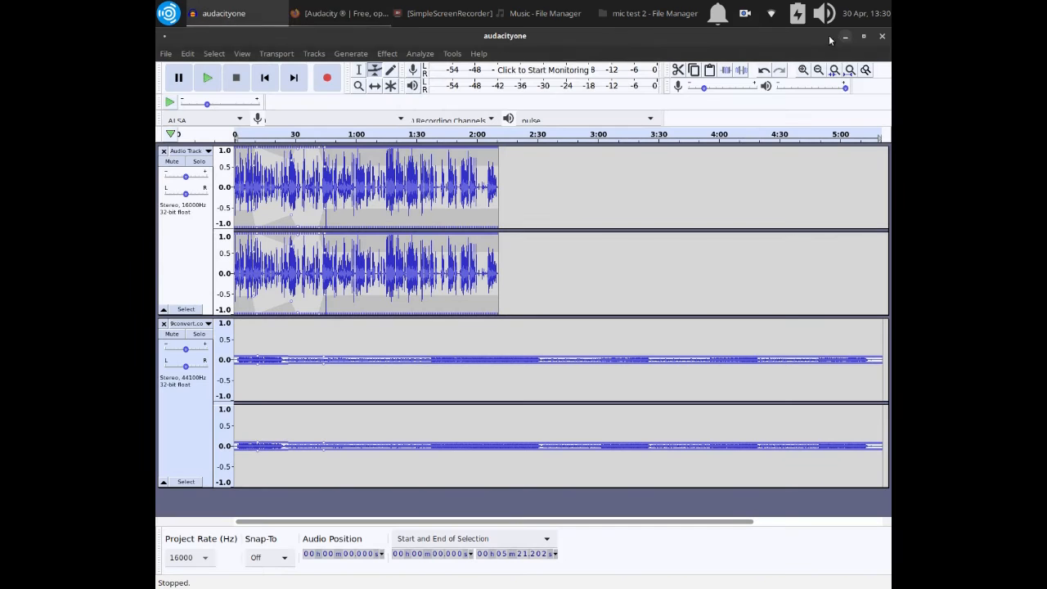
left_click(453, 54)
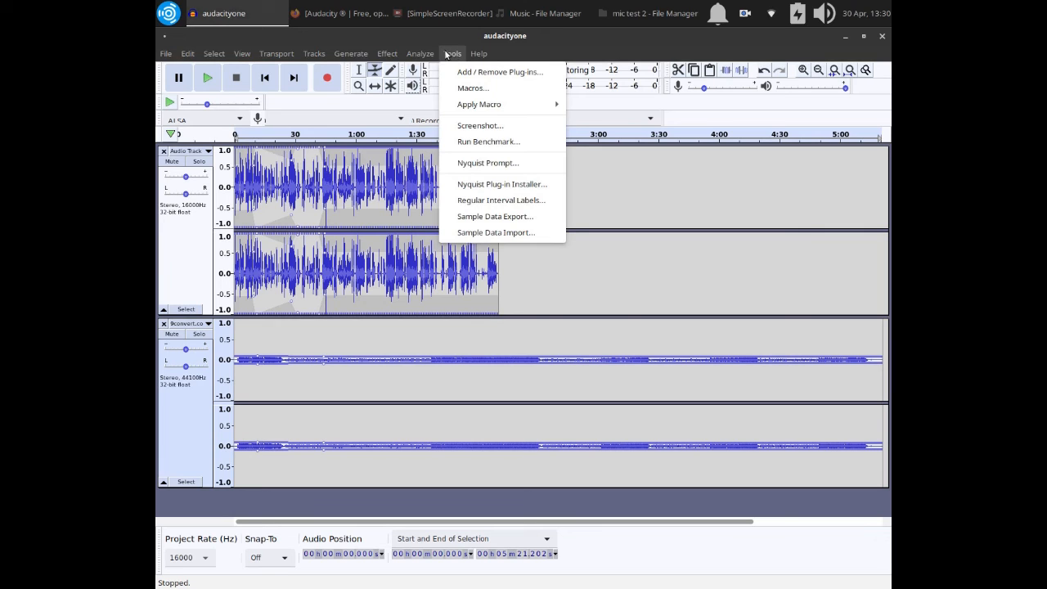
mouse_move(356, 51)
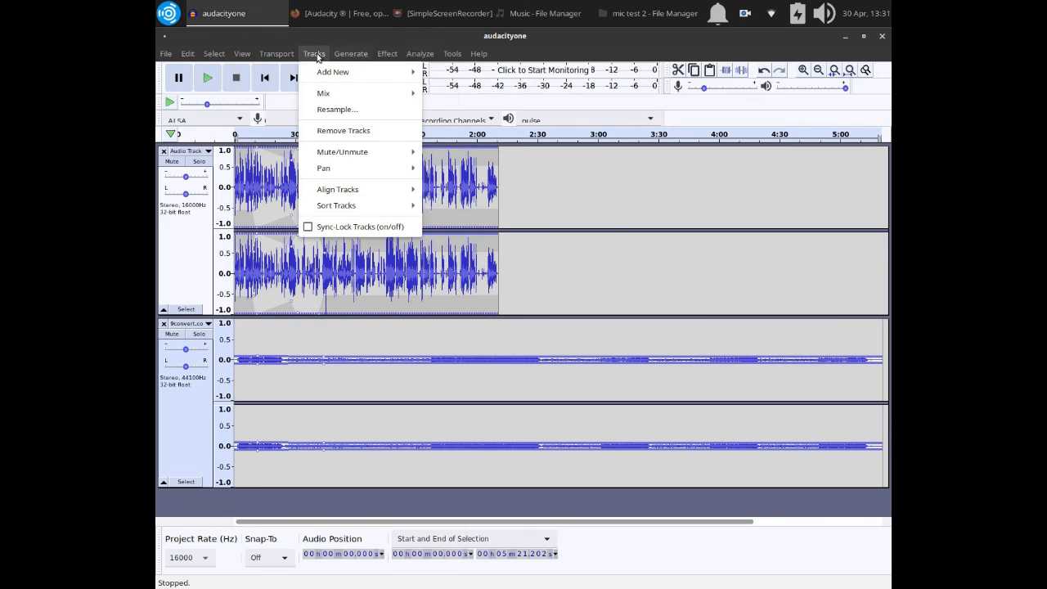
mouse_move(272, 54)
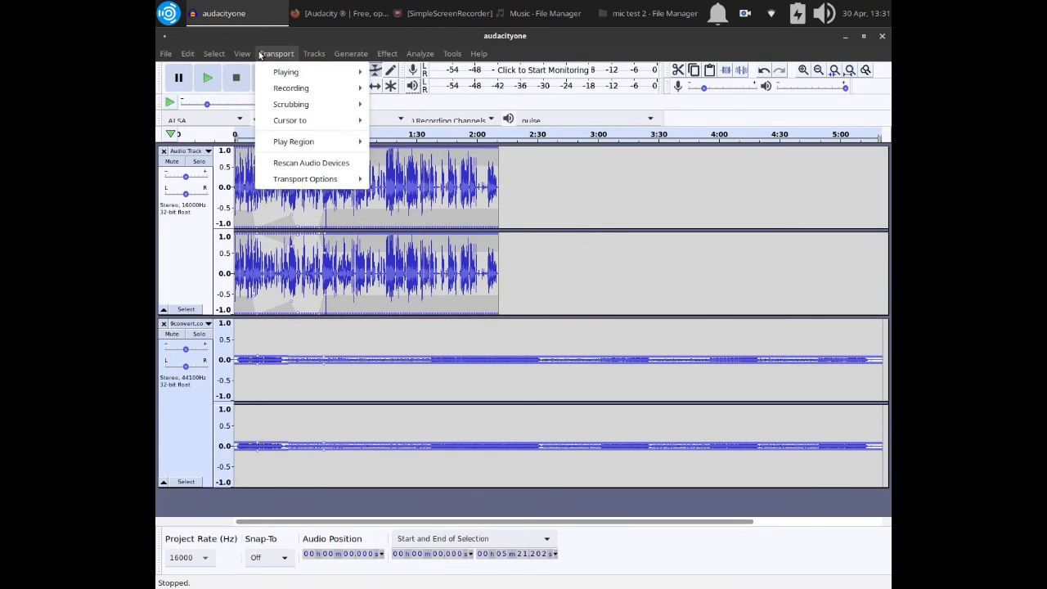
mouse_move(239, 54)
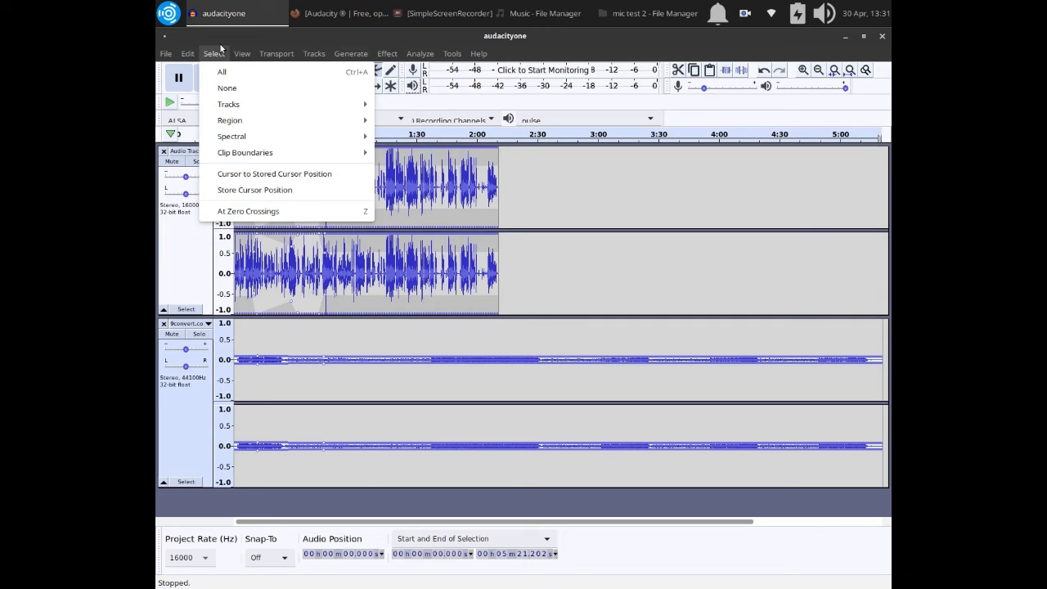
left_click(195, 432)
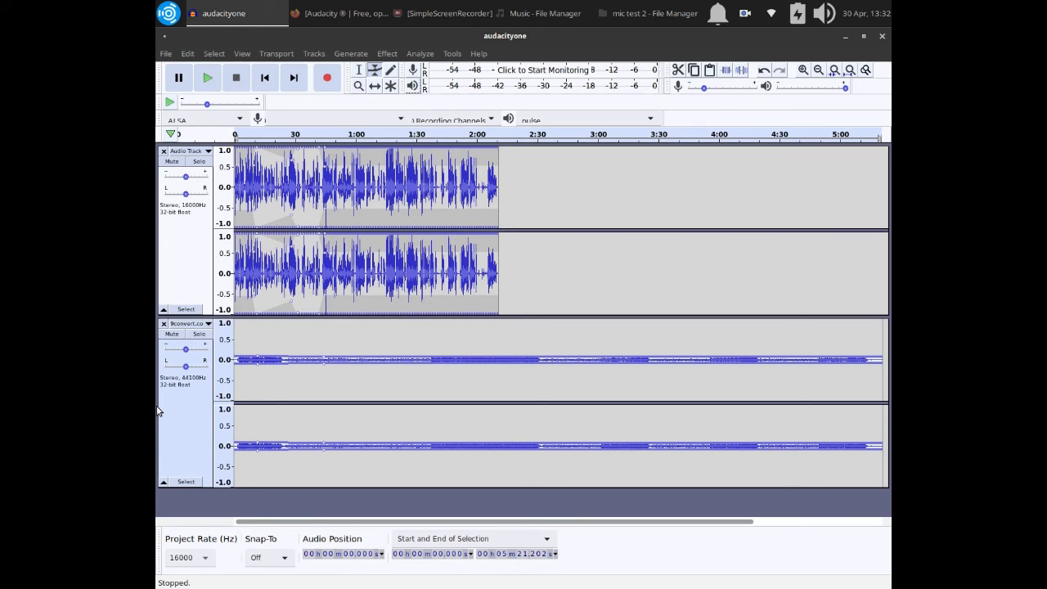
Examine the project's available audio export formats and close the list without exporting.
left_click(165, 53)
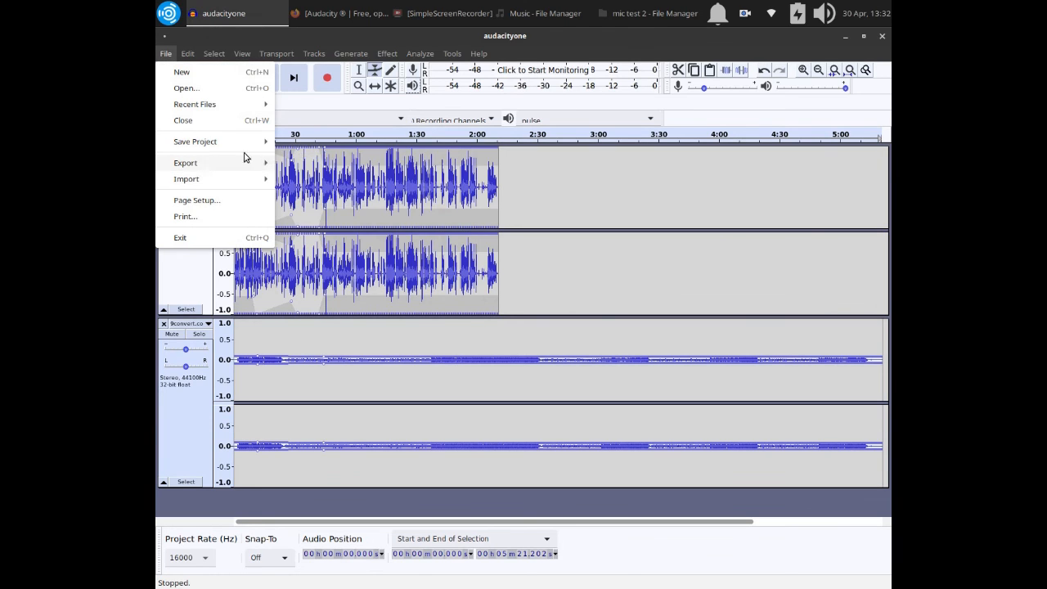
mouse_move(231, 162)
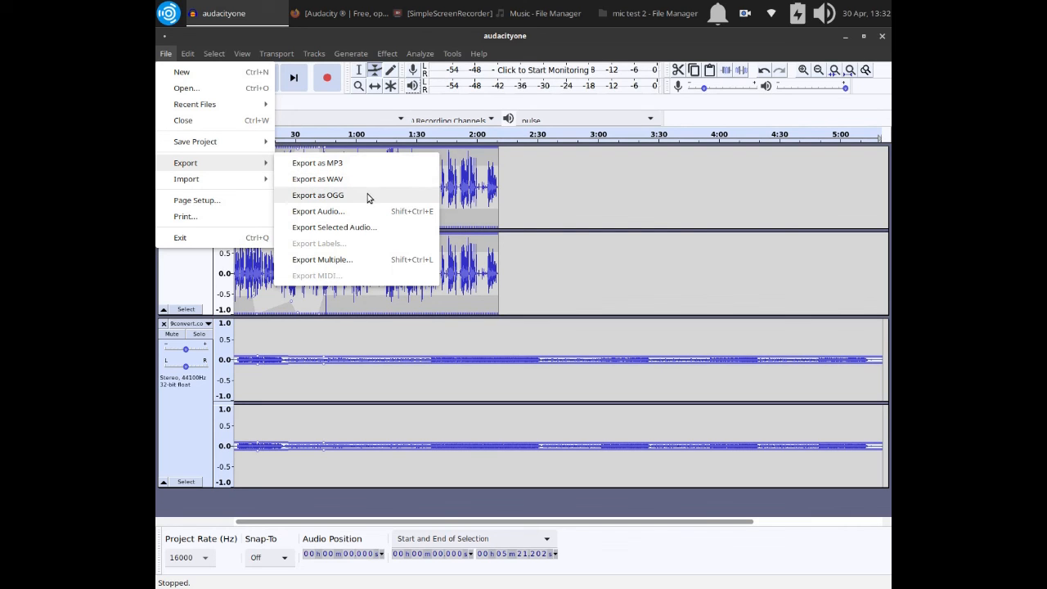
left_click(645, 215)
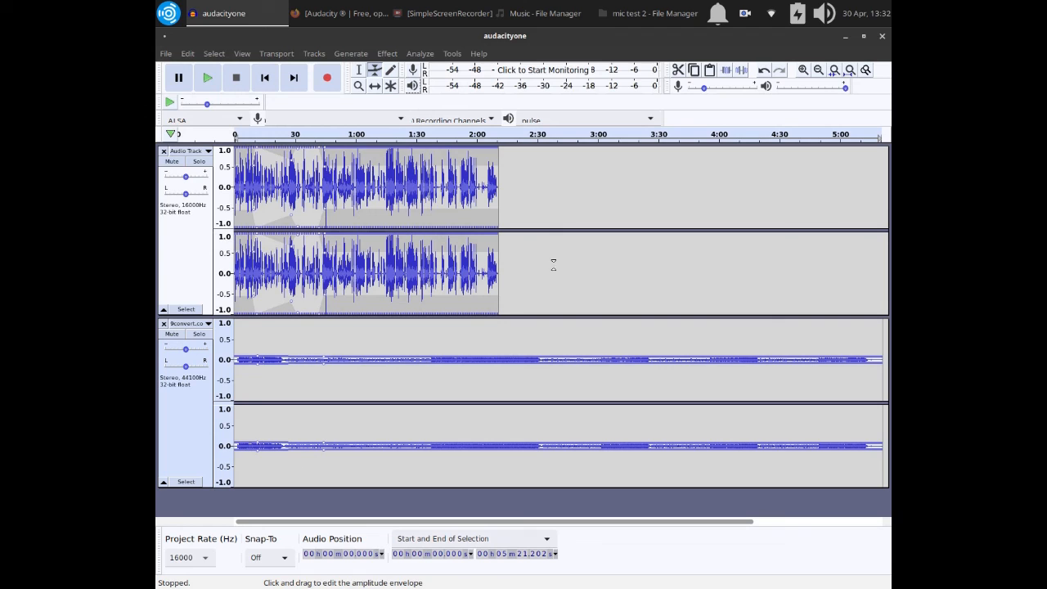